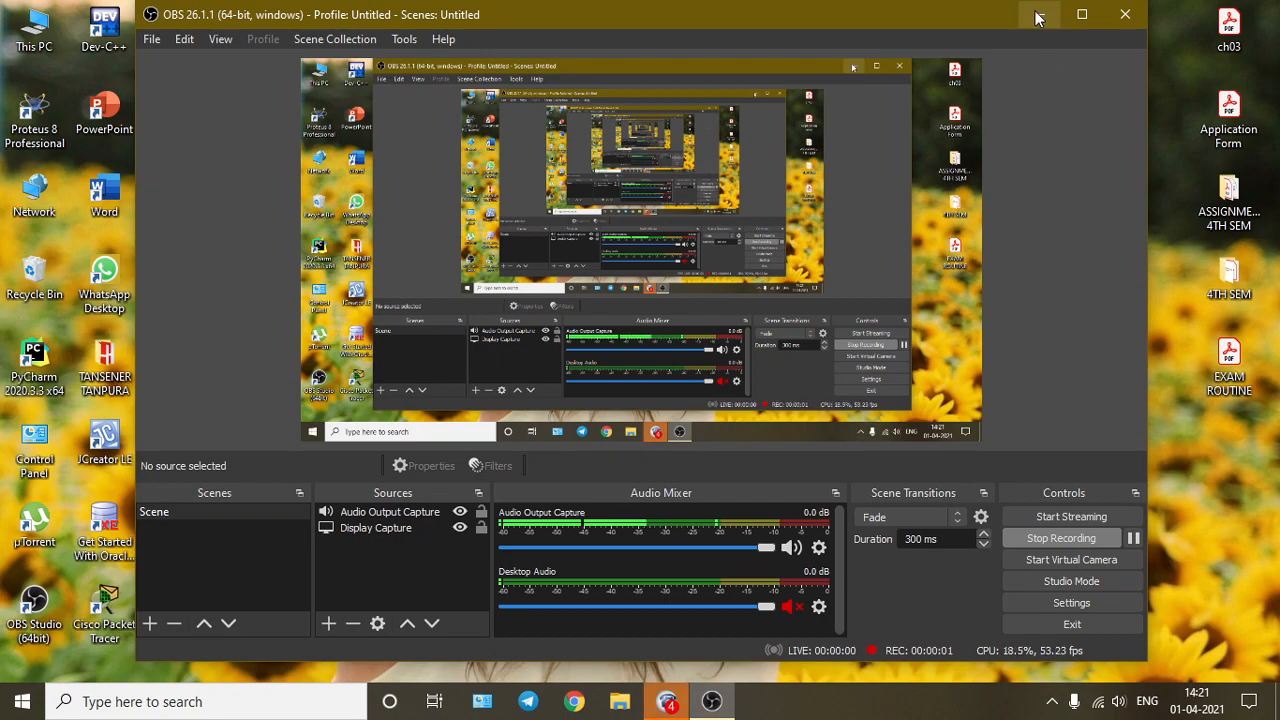
Switch to the empty Cisco Packet Tracer workspace on the shared meeting screen and maximize its window.
left_click(1037, 18)
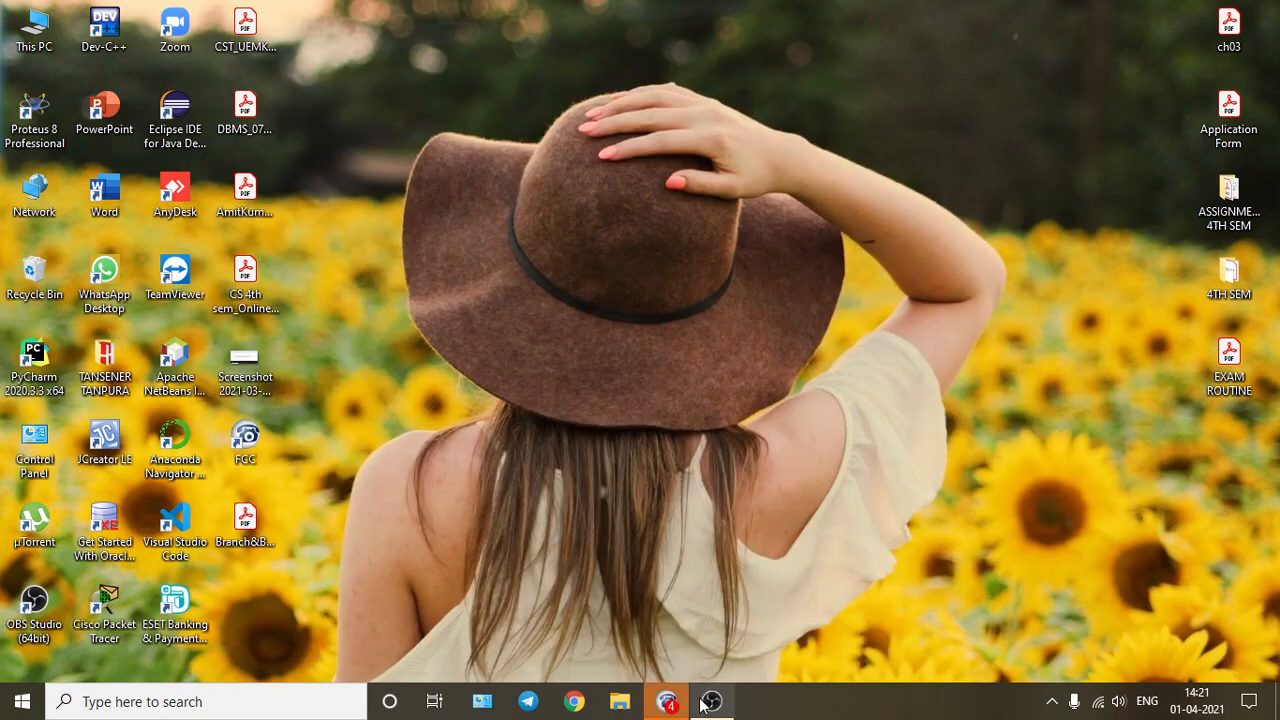
left_click(667, 701)
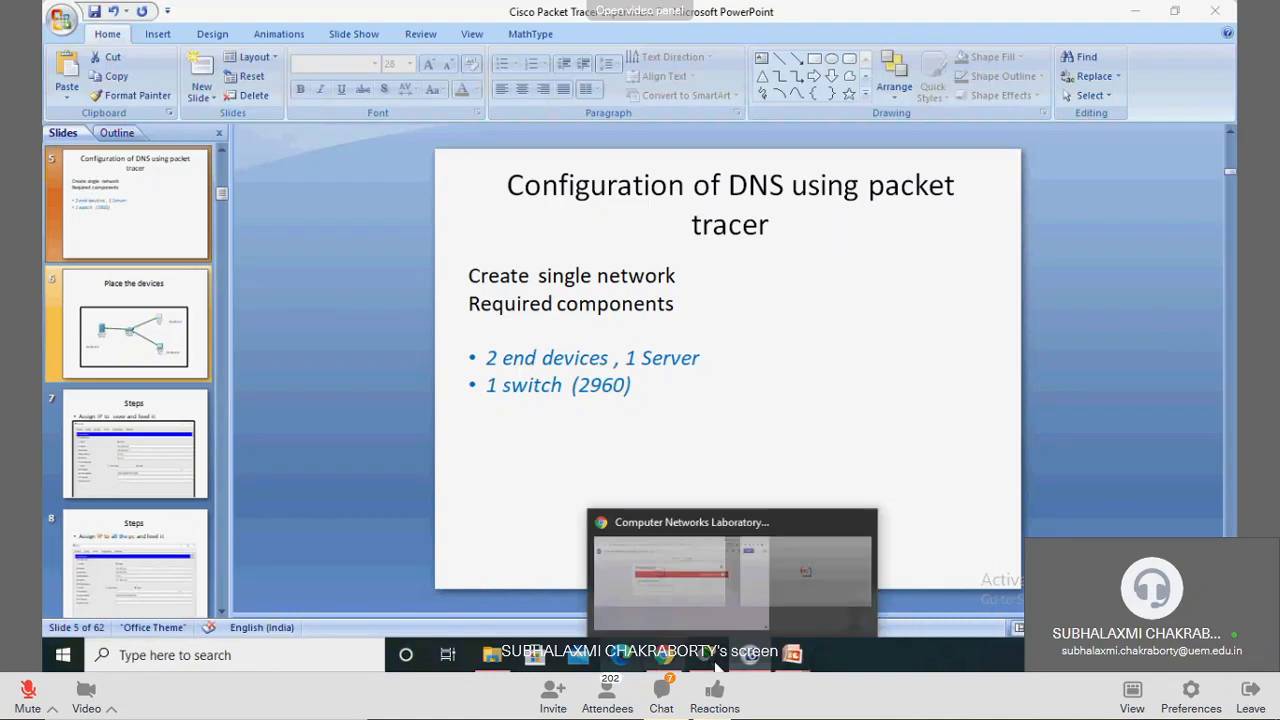
mouse_move(705, 655)
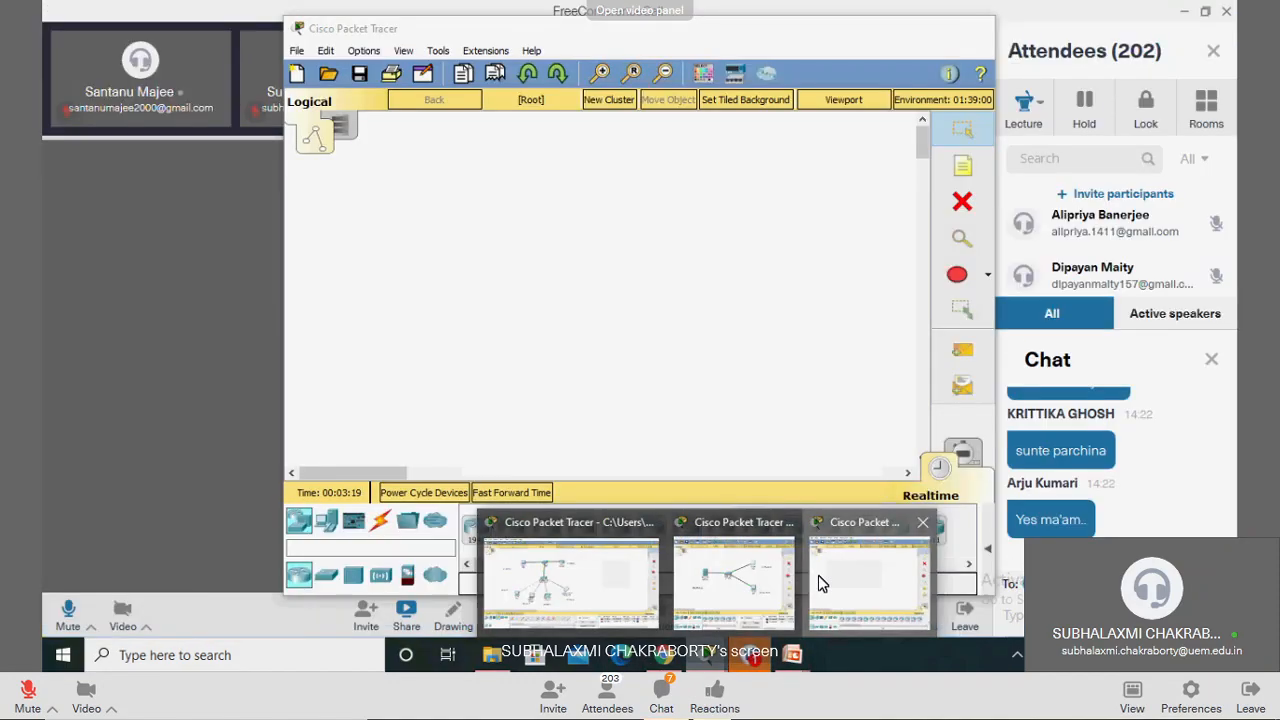
left_click(818, 575)
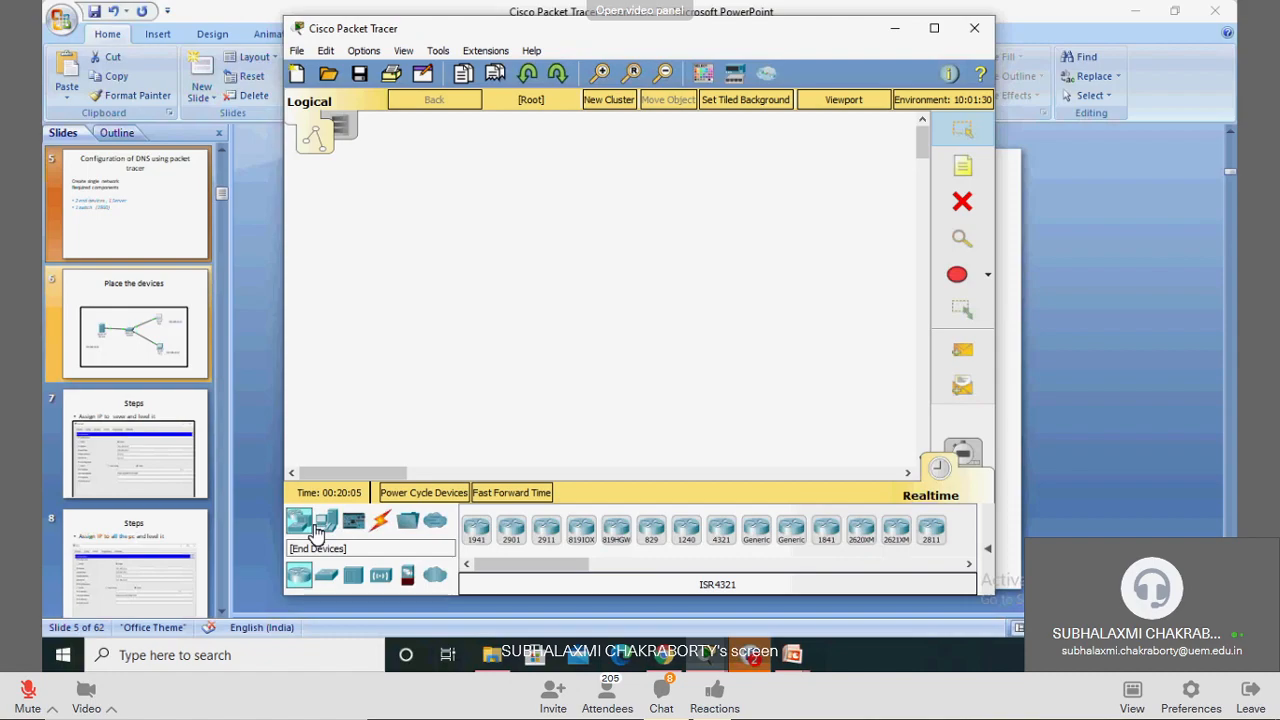
left_click(937, 35)
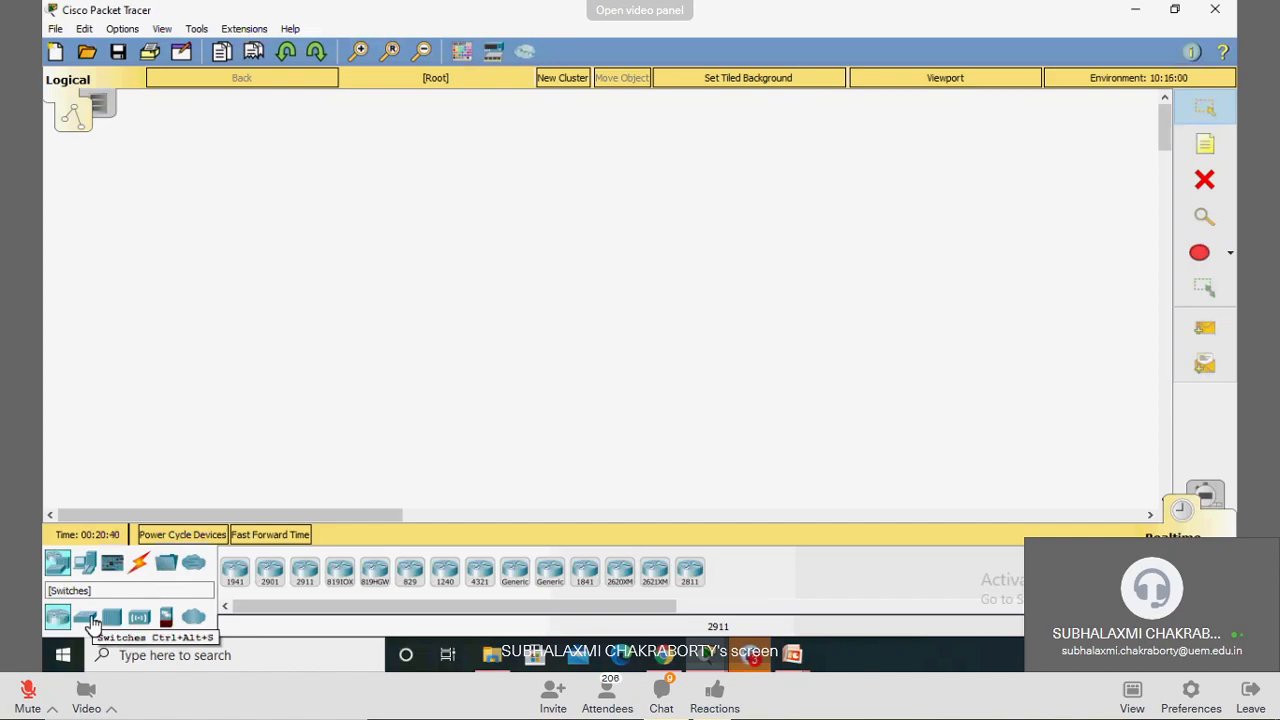
Place a generic Server-PT end device in the left part of the logical workspace and dismiss its configuration window.
left_click(84, 565)
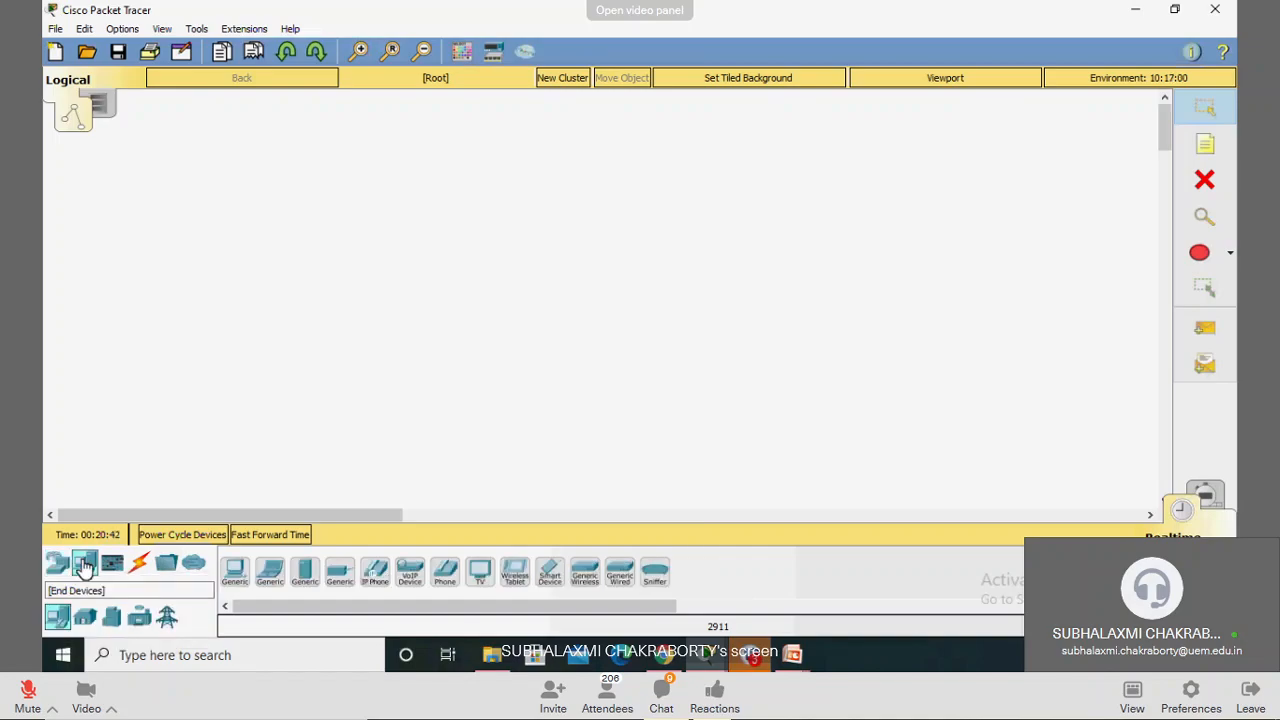
left_click(306, 578)
left_click(388, 257)
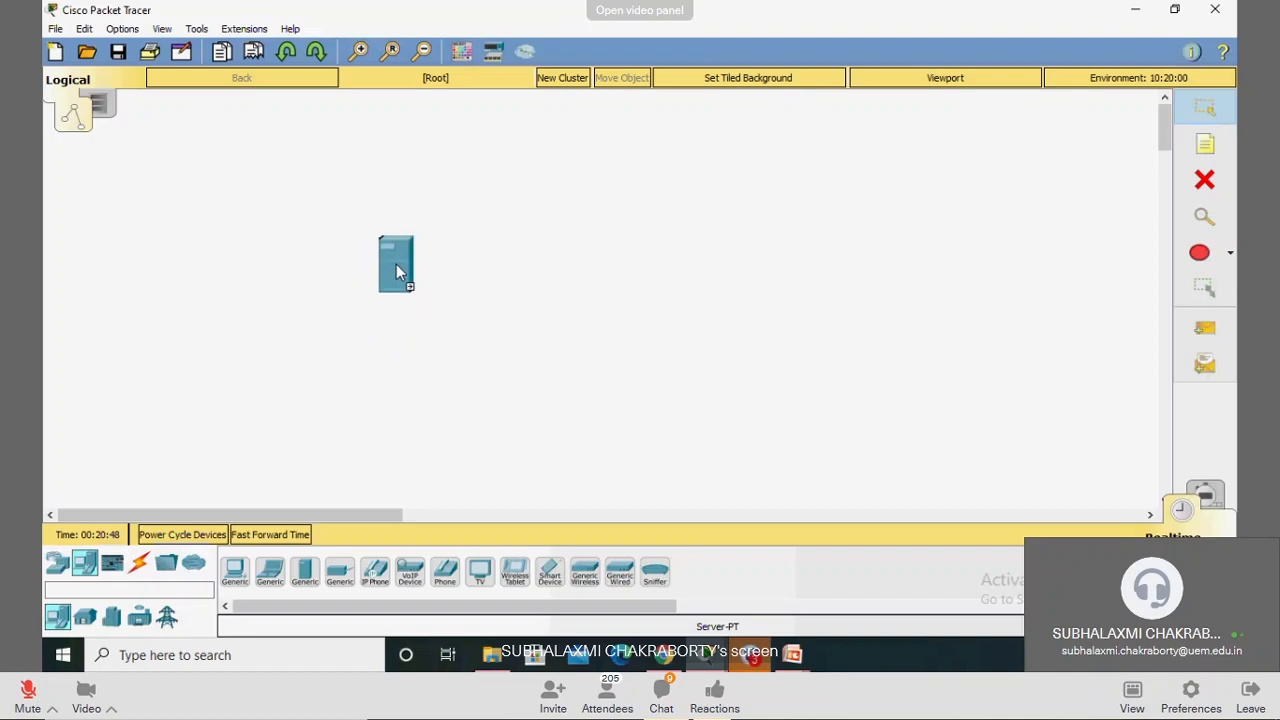
left_click(396, 264)
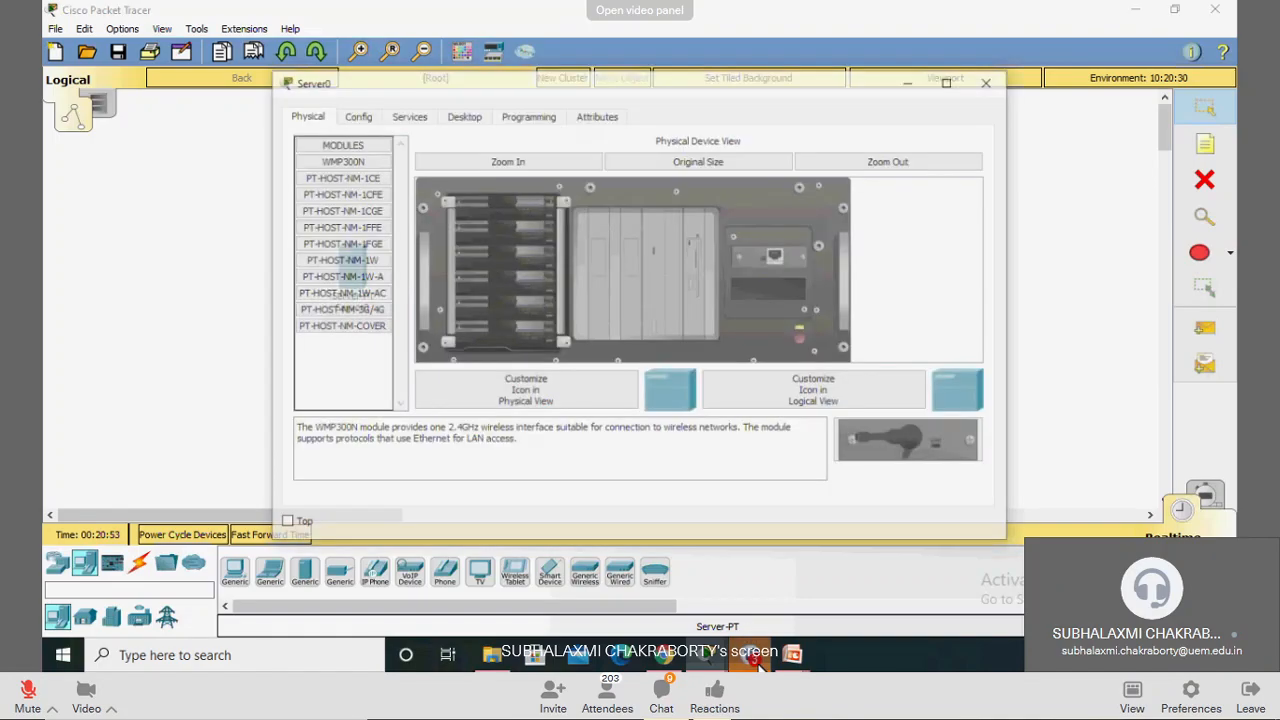
left_click(913, 81)
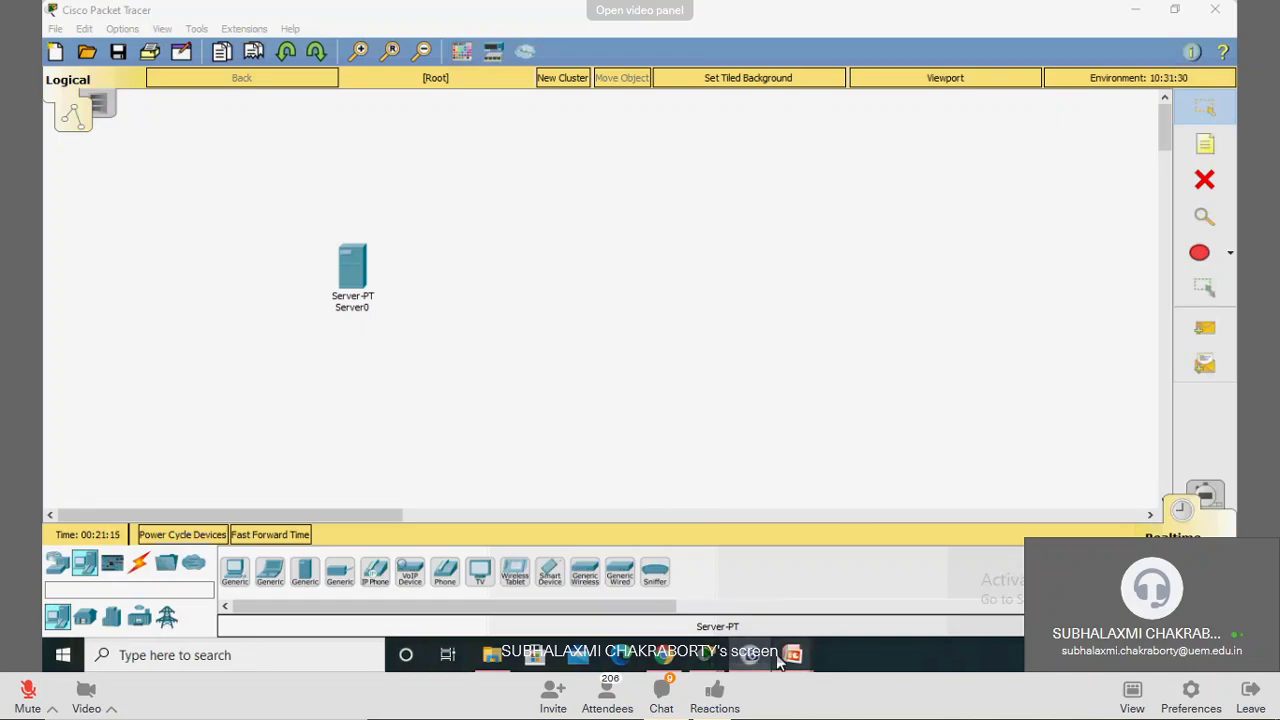
Check the required components on the DNS configuration slide in PowerPoint and return to the Packet Tracer workspace.
mouse_move(791, 656)
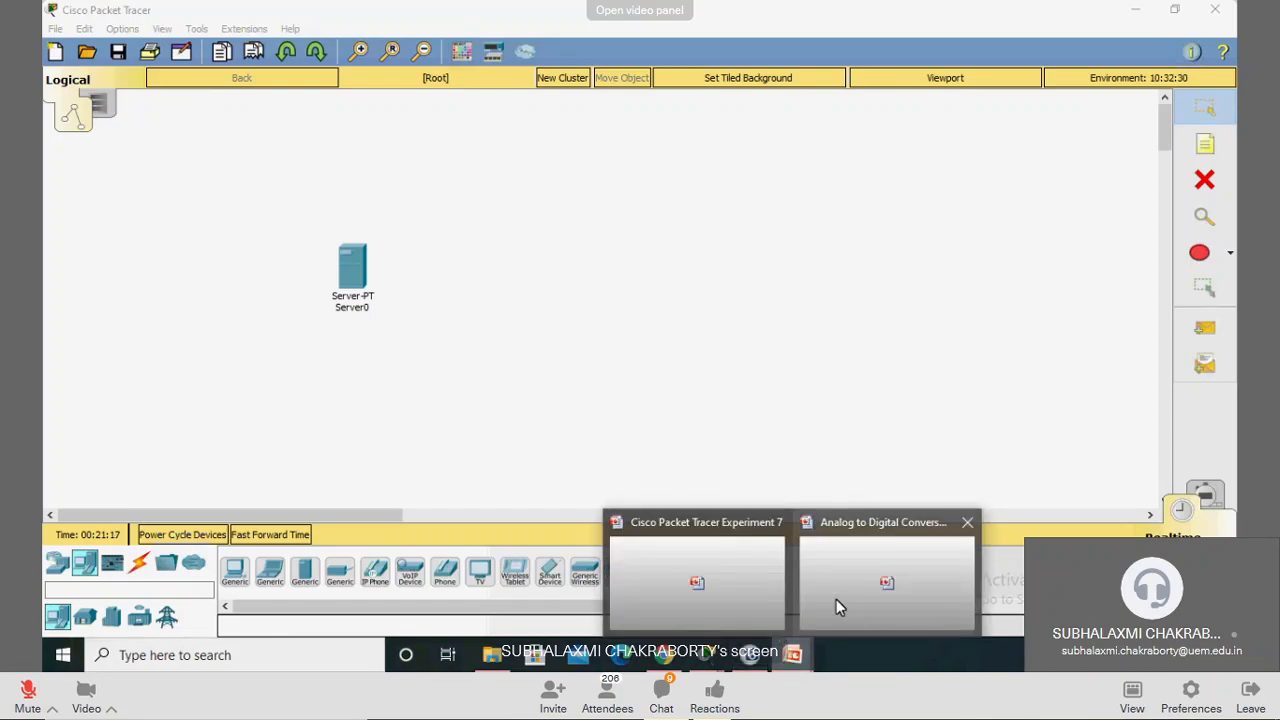
left_click(740, 592)
mouse_move(706, 652)
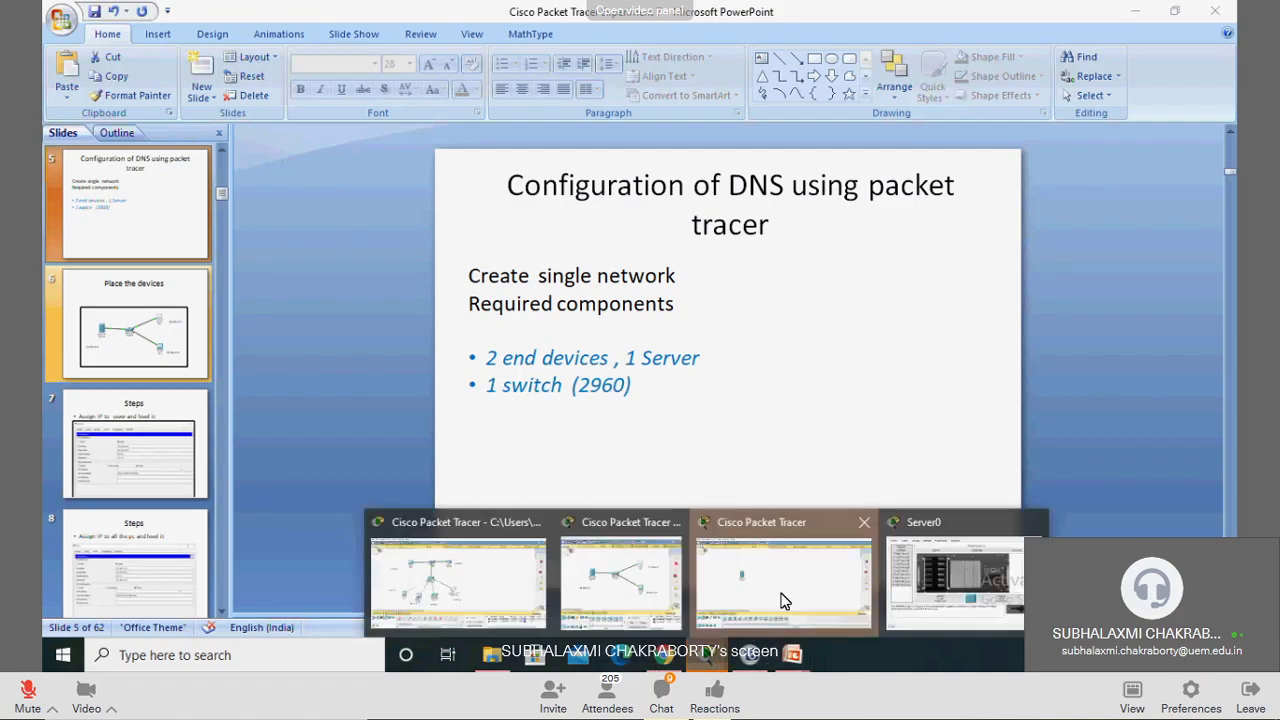
left_click(668, 561)
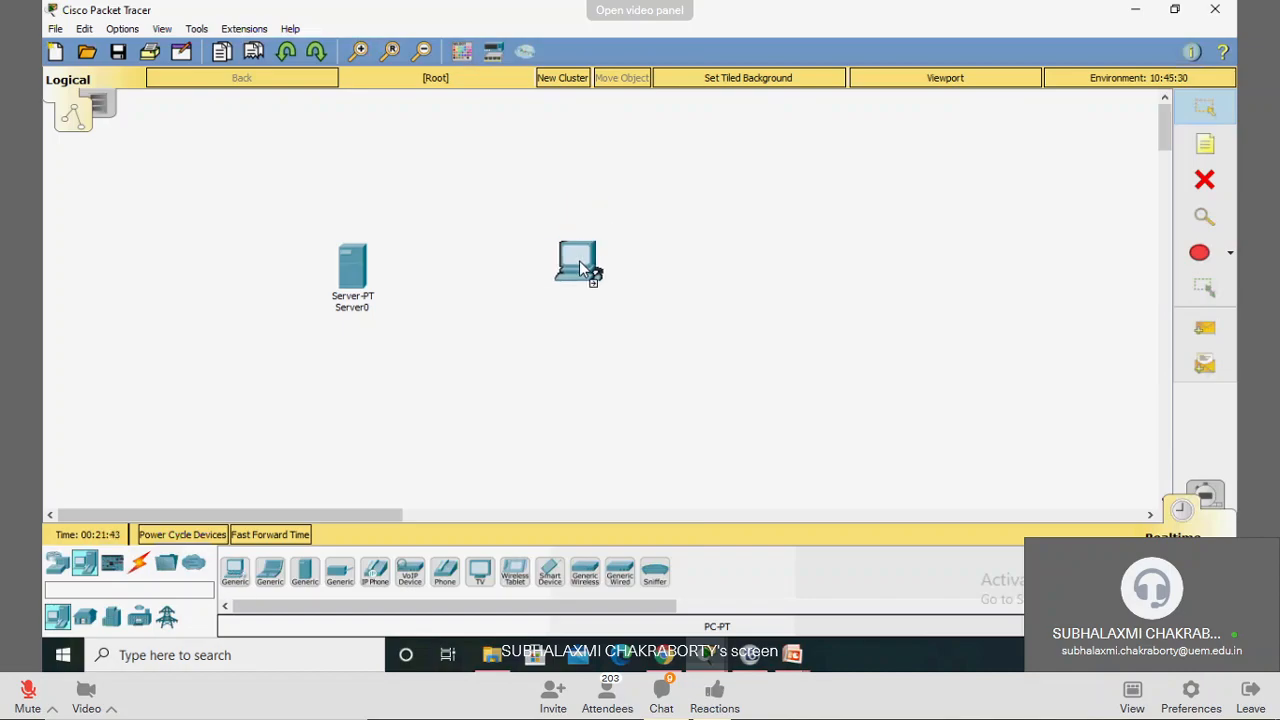
Place a generic PC-PT to the upper right of the server and close its configuration window.
left_click(631, 227)
left_click(631, 235)
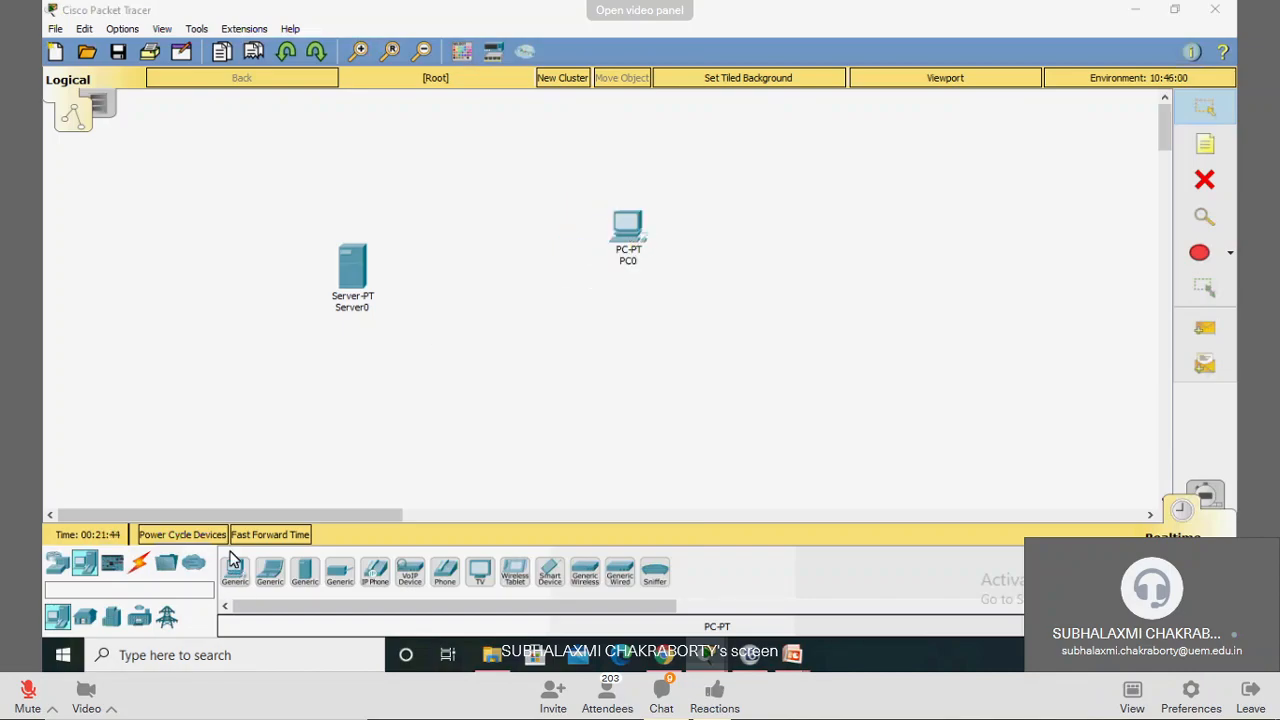
left_click(990, 81)
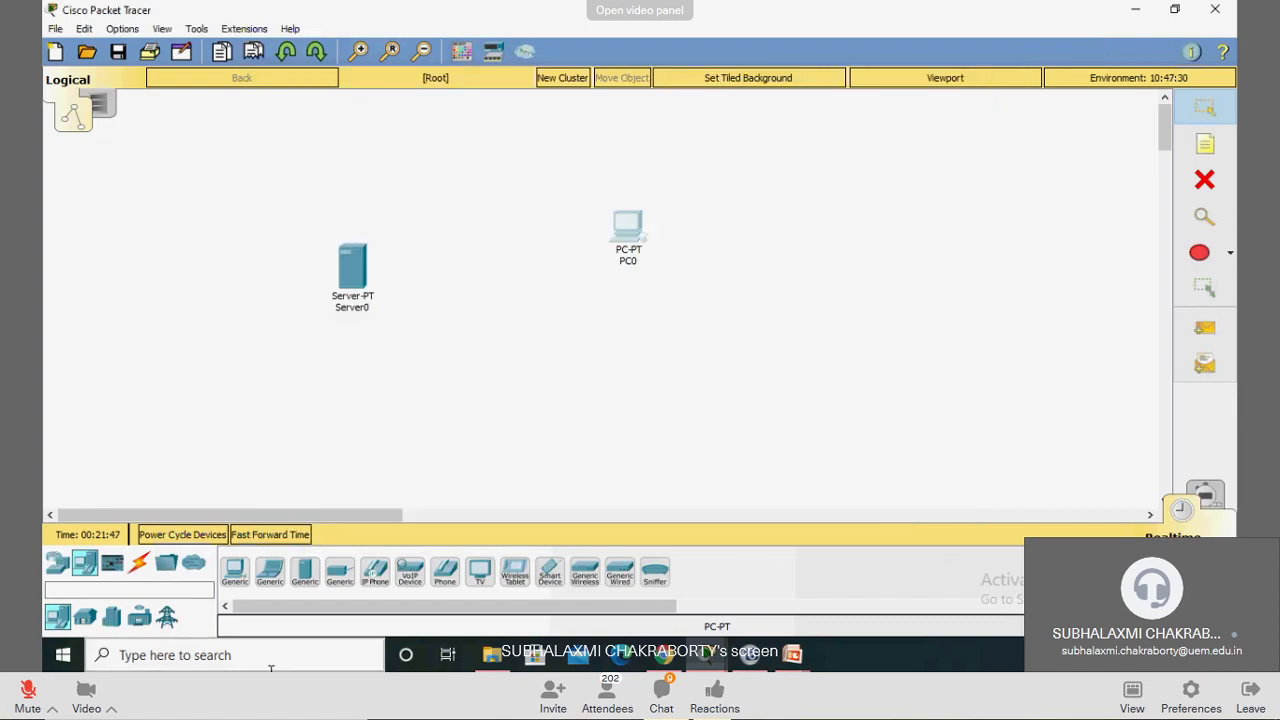
Add a second generic PC-PT below PC0 and align it vertically with PC0.
left_click(234, 570)
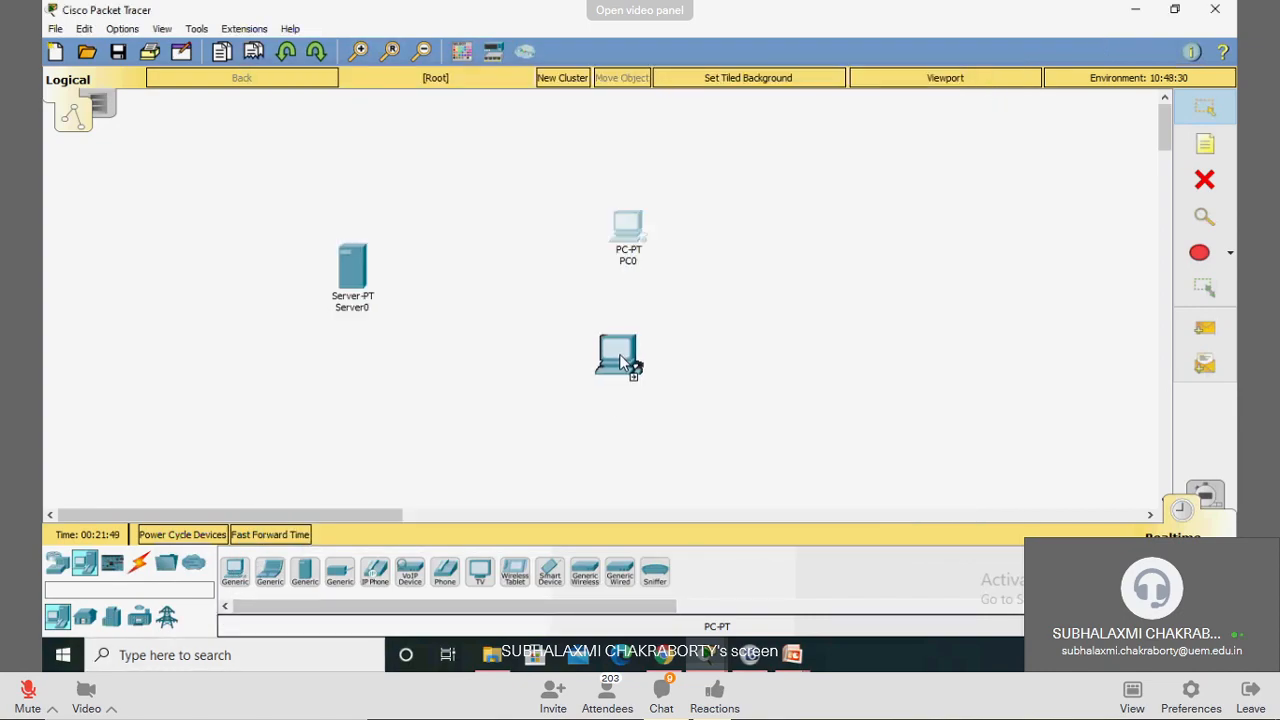
left_click(631, 367)
left_click(622, 357)
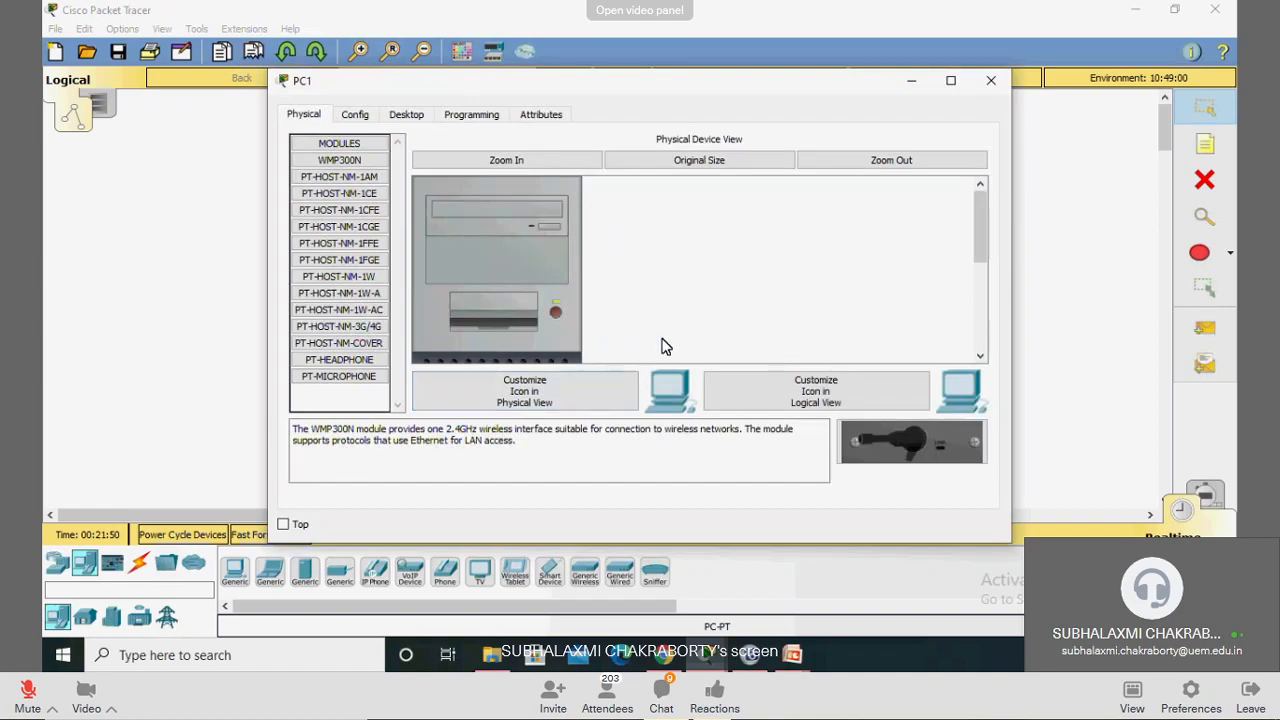
left_click(990, 81)
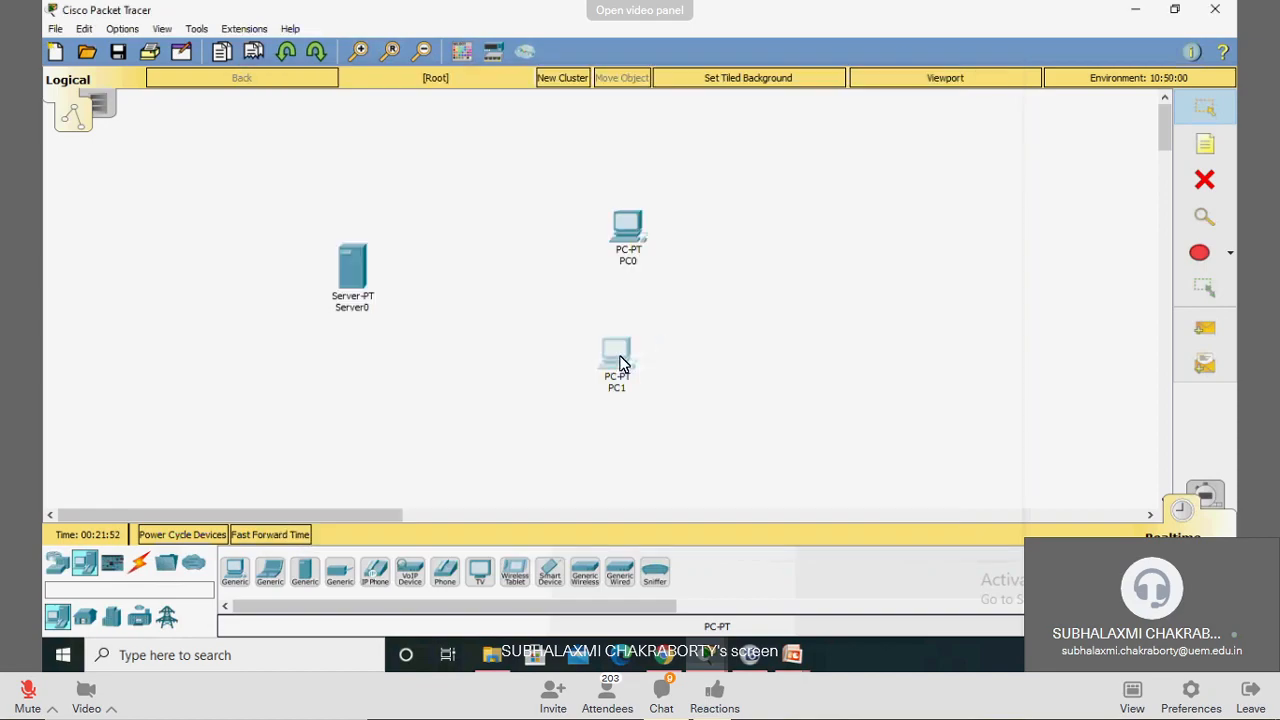
left_click_drag(617, 357, 653, 344)
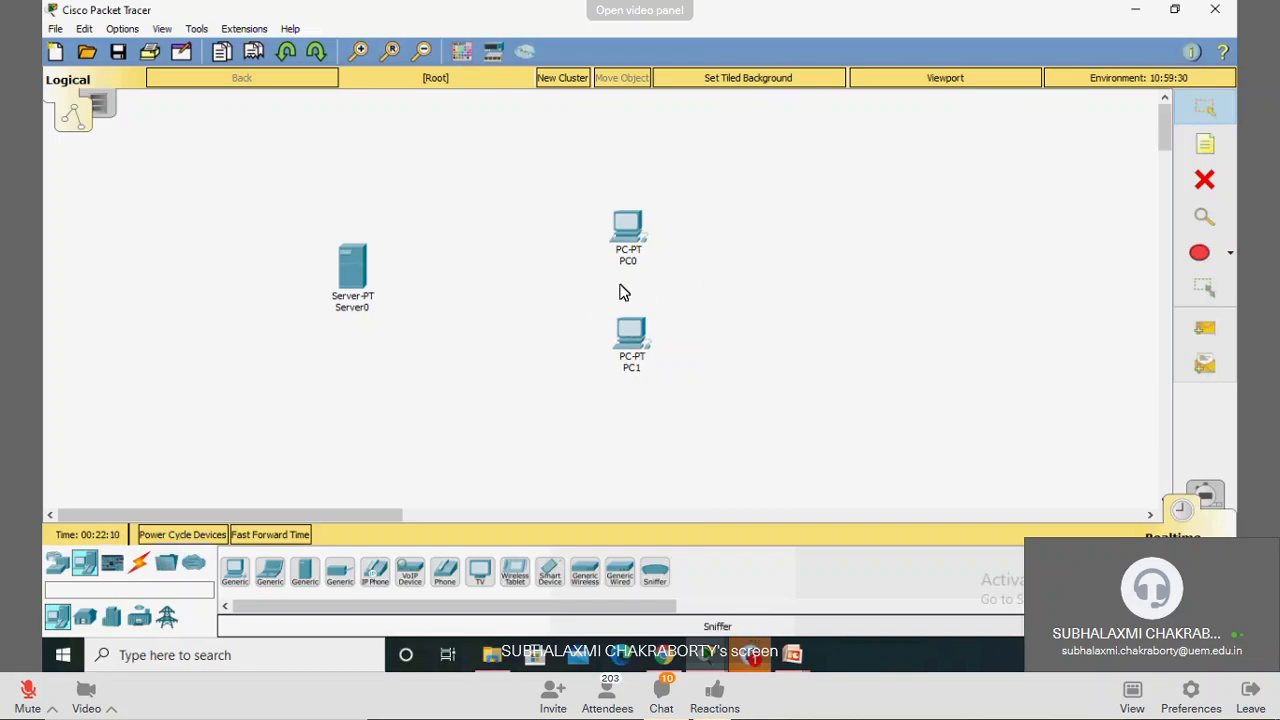
Place a generic Switch-PT between the server and the two PCs and close its configuration window.
left_click(62, 567)
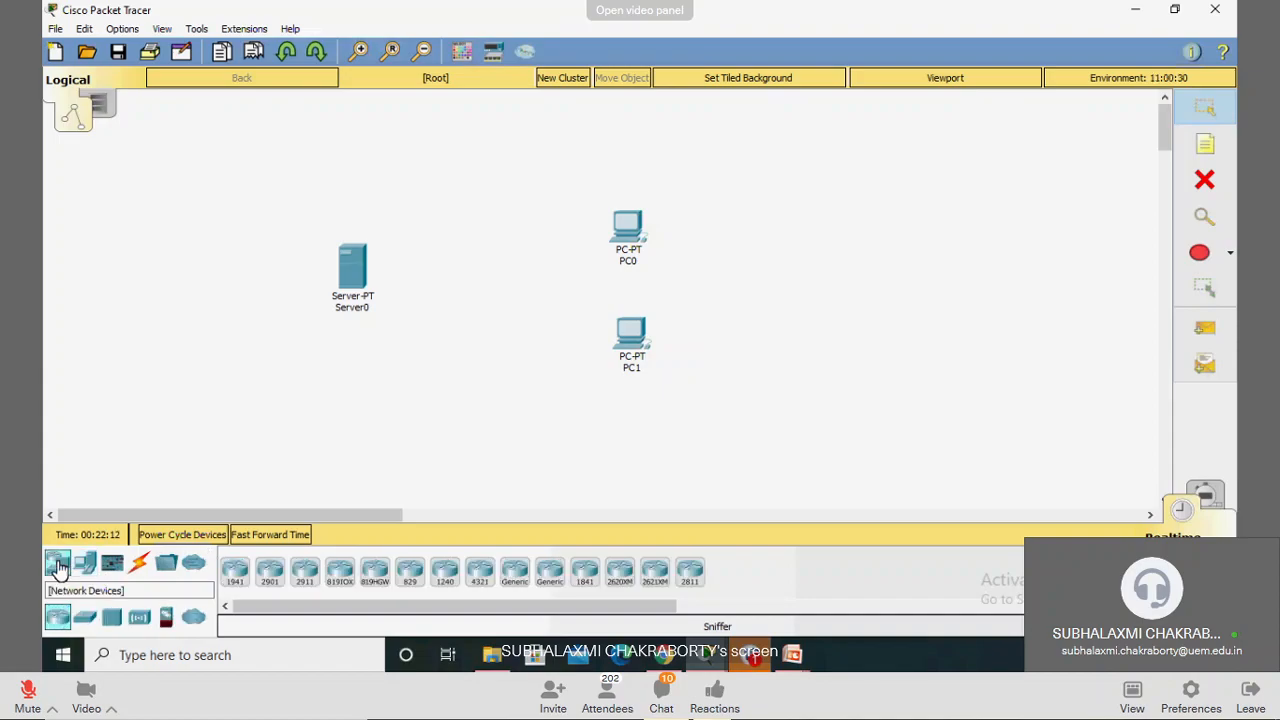
left_click(85, 619)
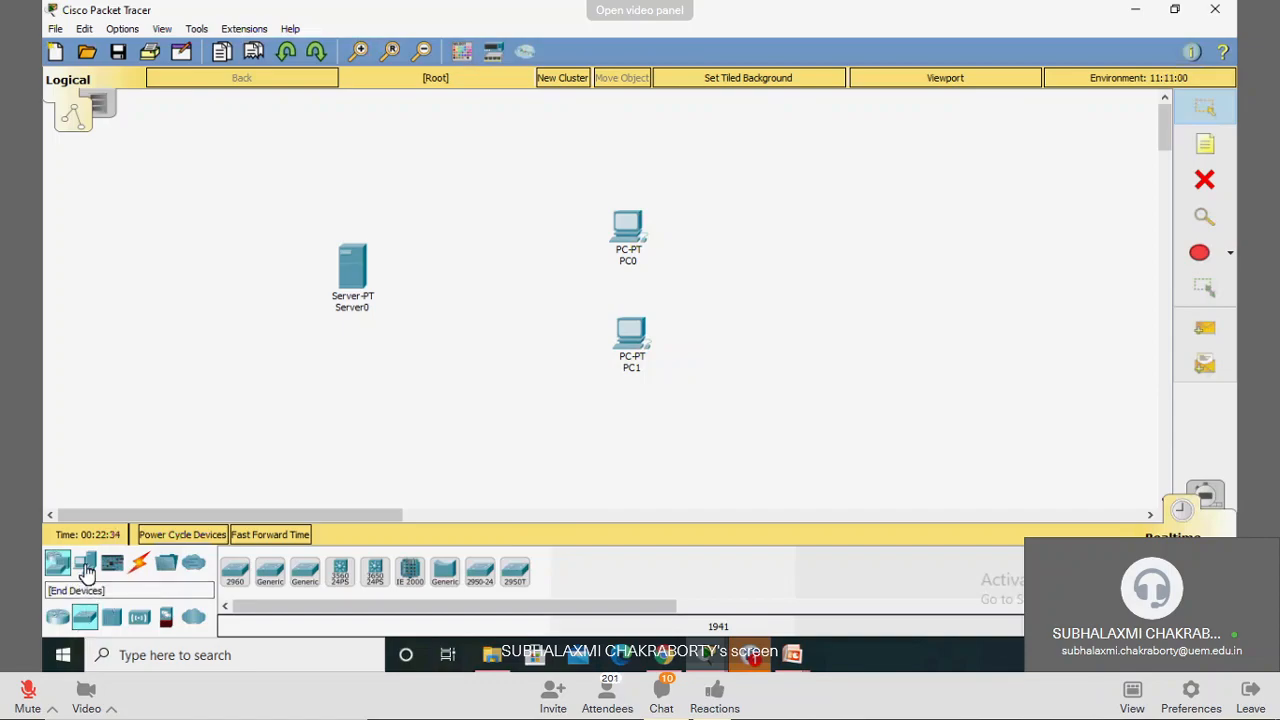
left_click(139, 565)
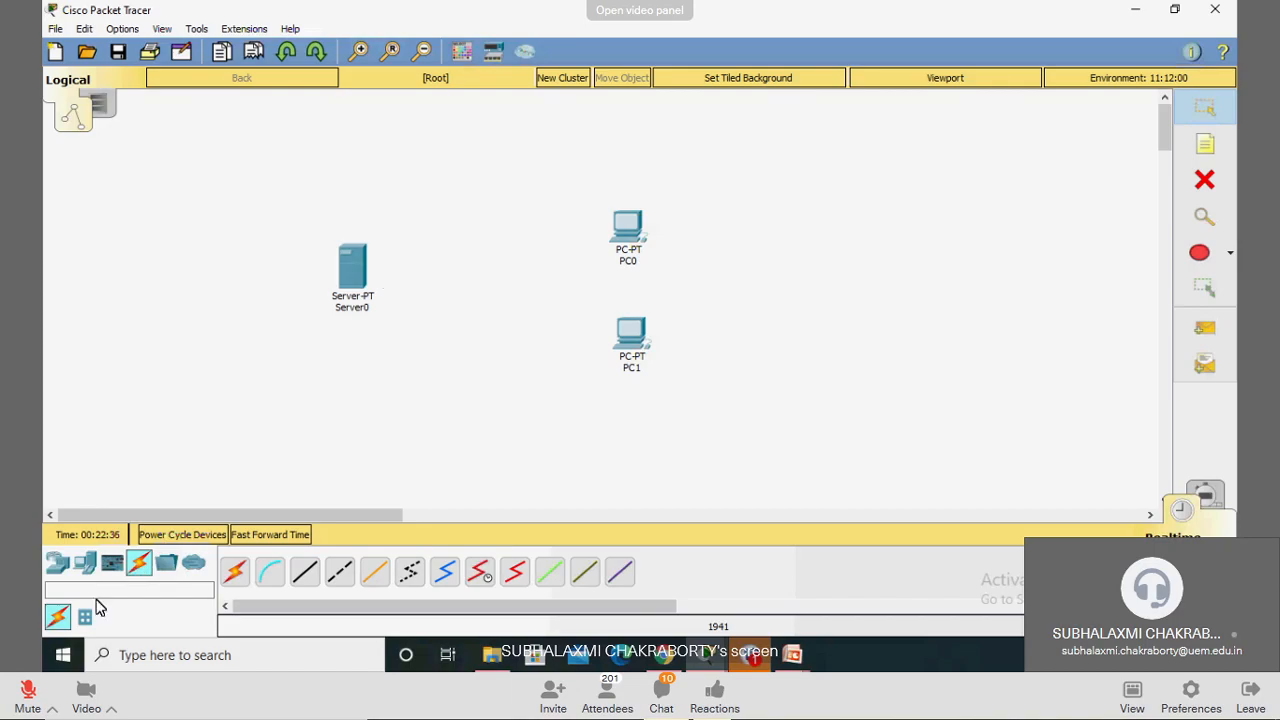
left_click(58, 565)
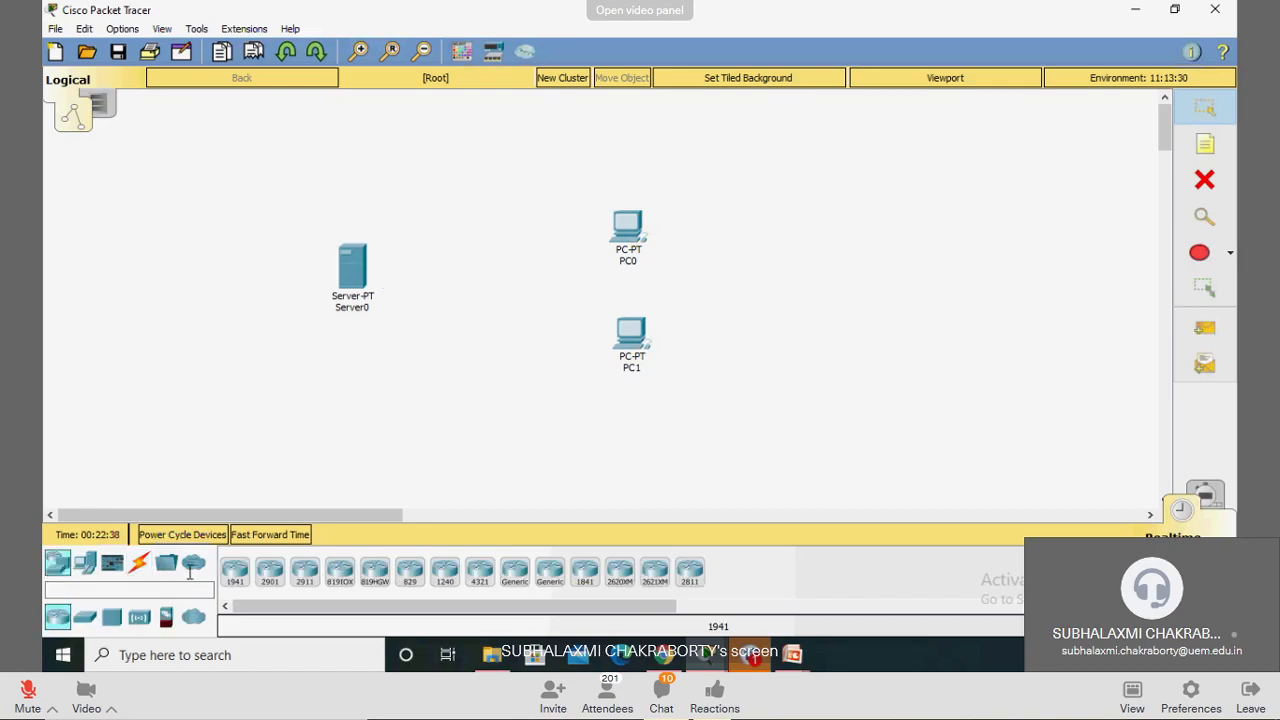
left_click(85, 617)
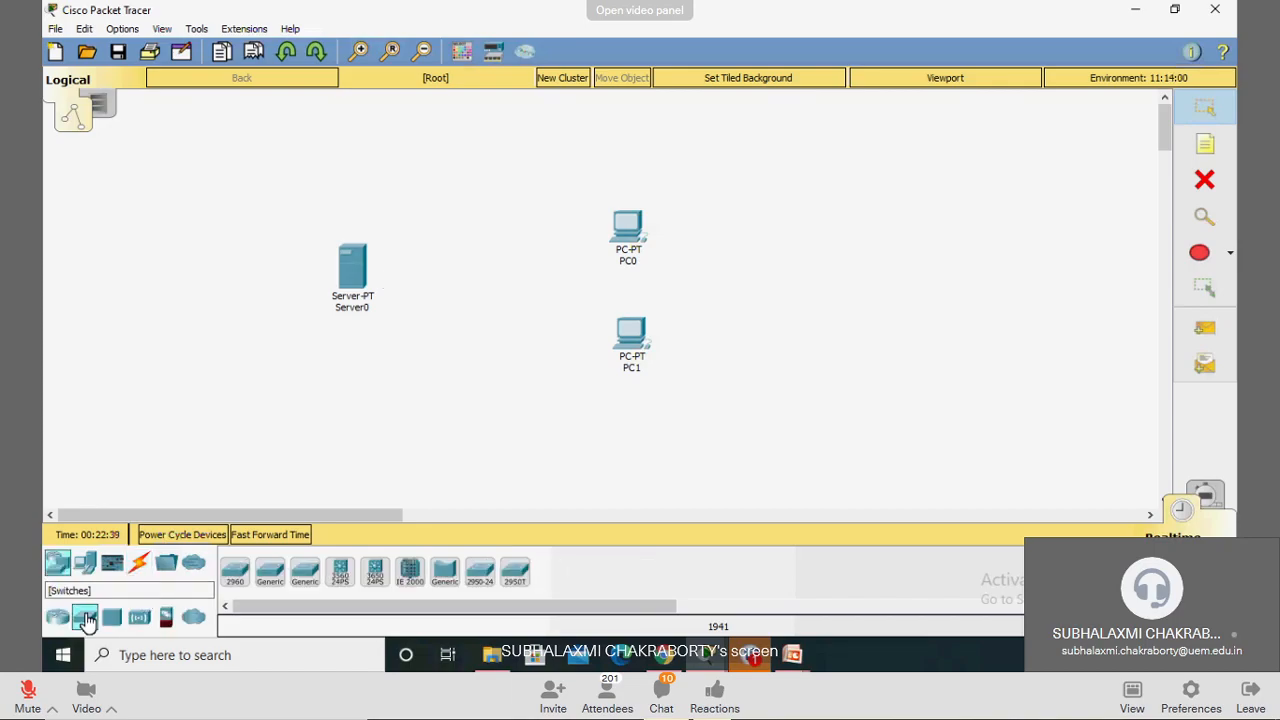
left_click(270, 577)
left_click(482, 287)
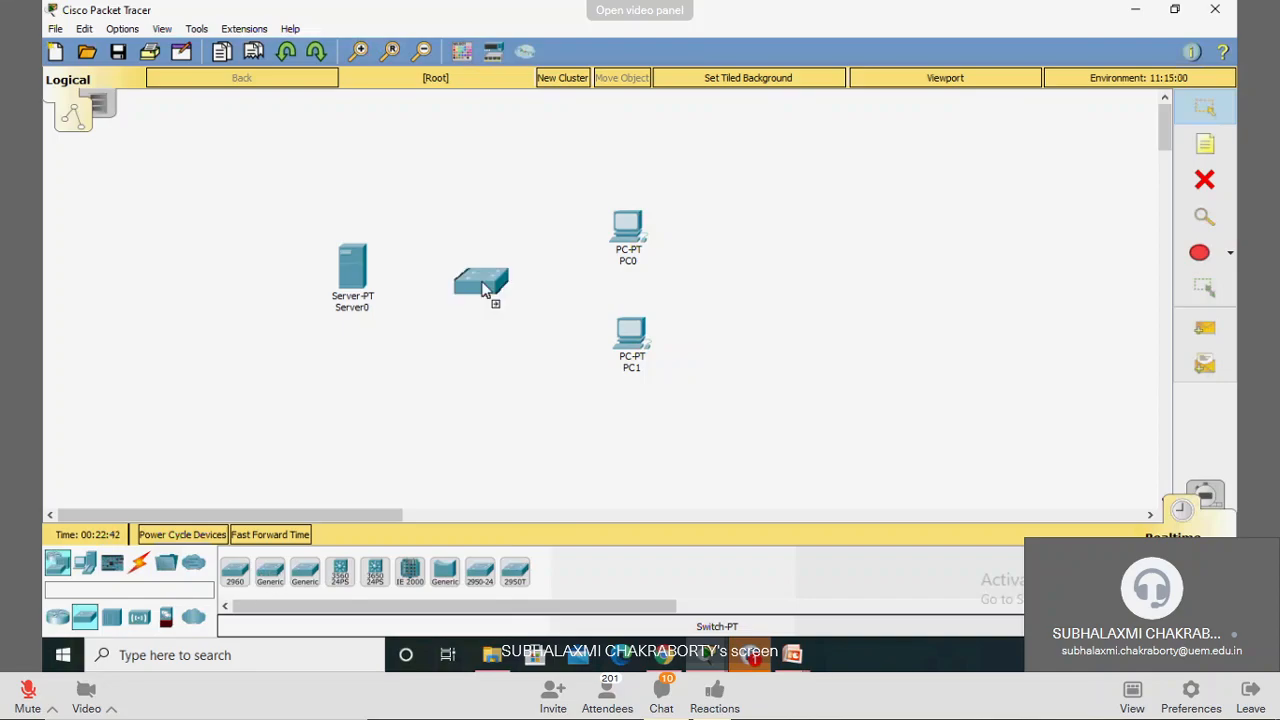
left_click(481, 281)
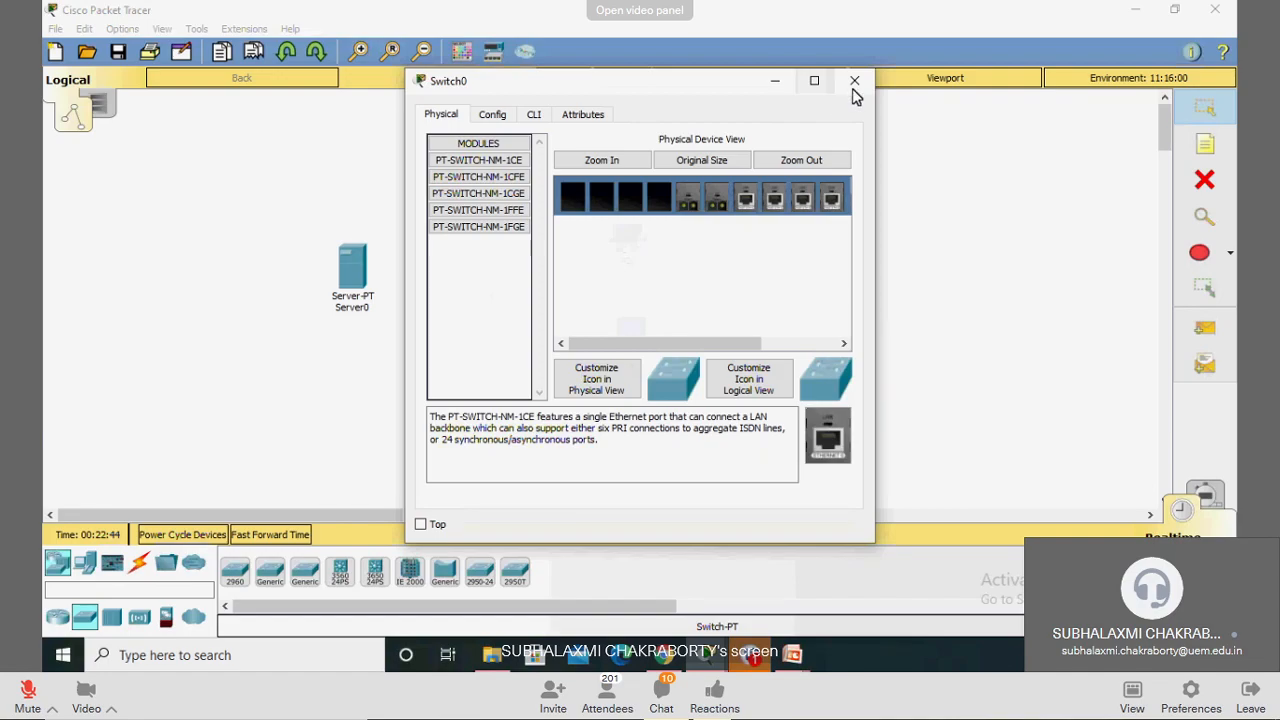
left_click(854, 88)
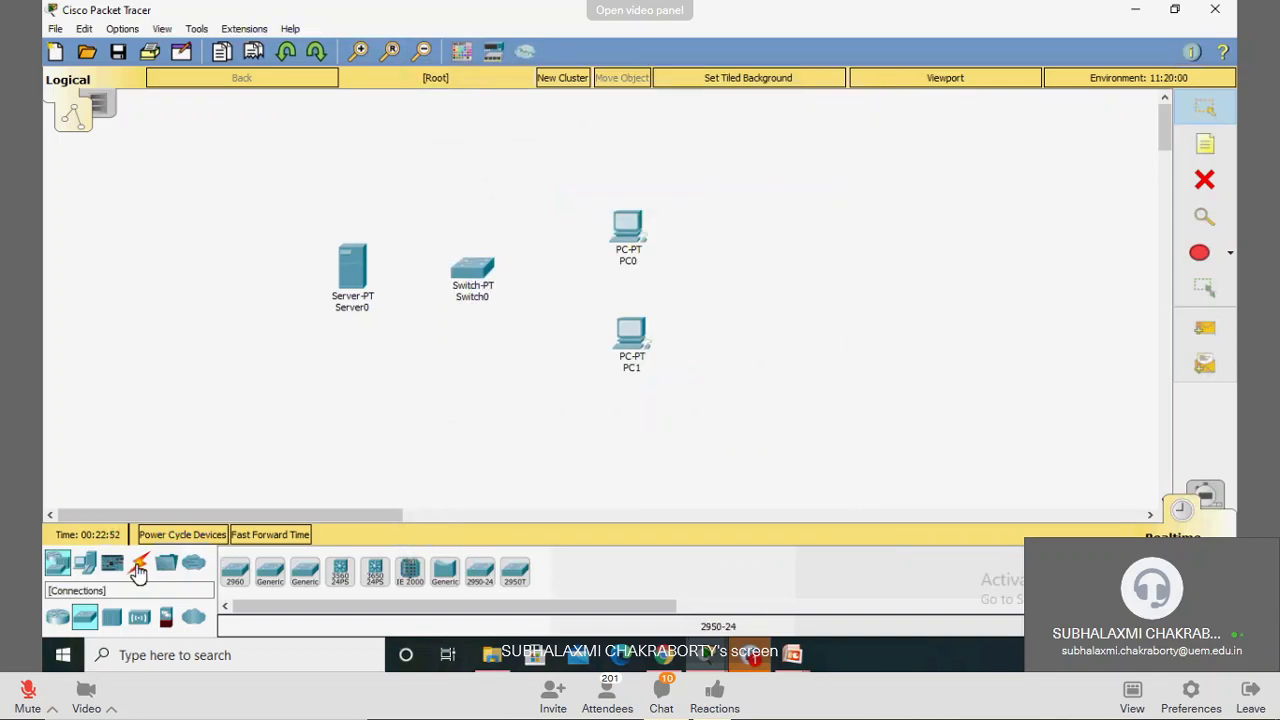
Connect Server0 to Switch0 using the automatically chosen connection type.
left_click(139, 568)
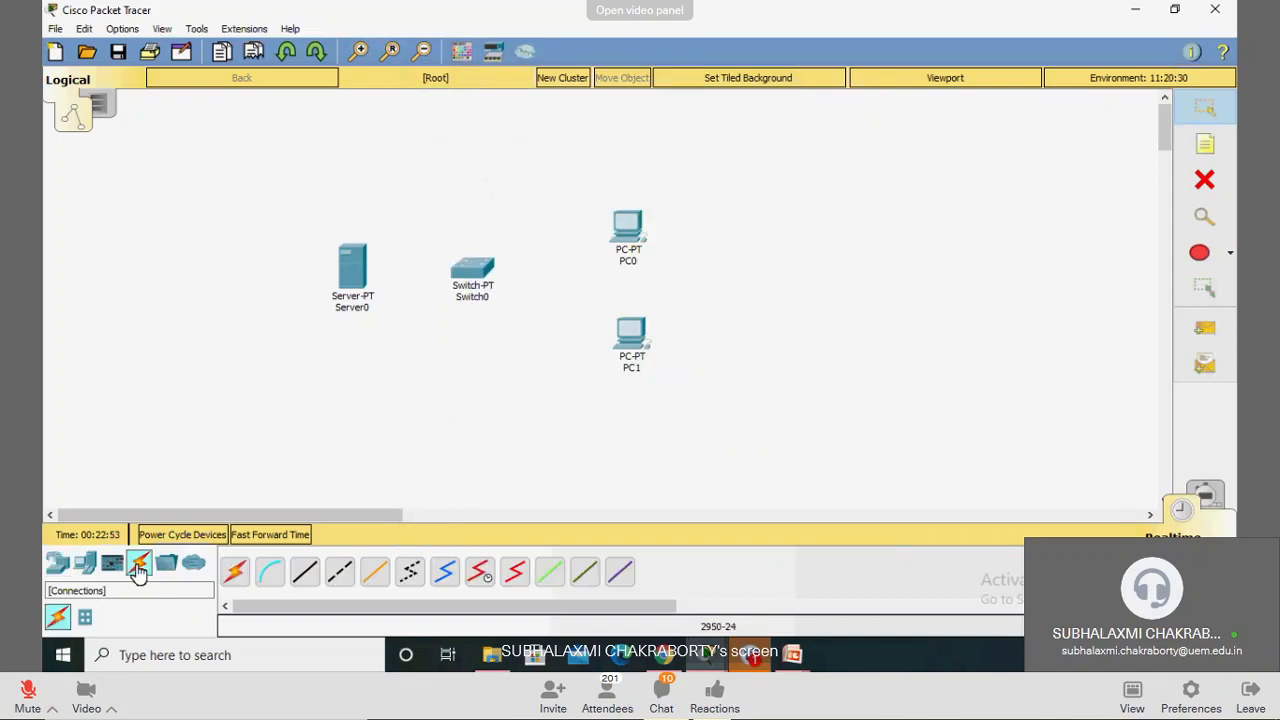
left_click(237, 578)
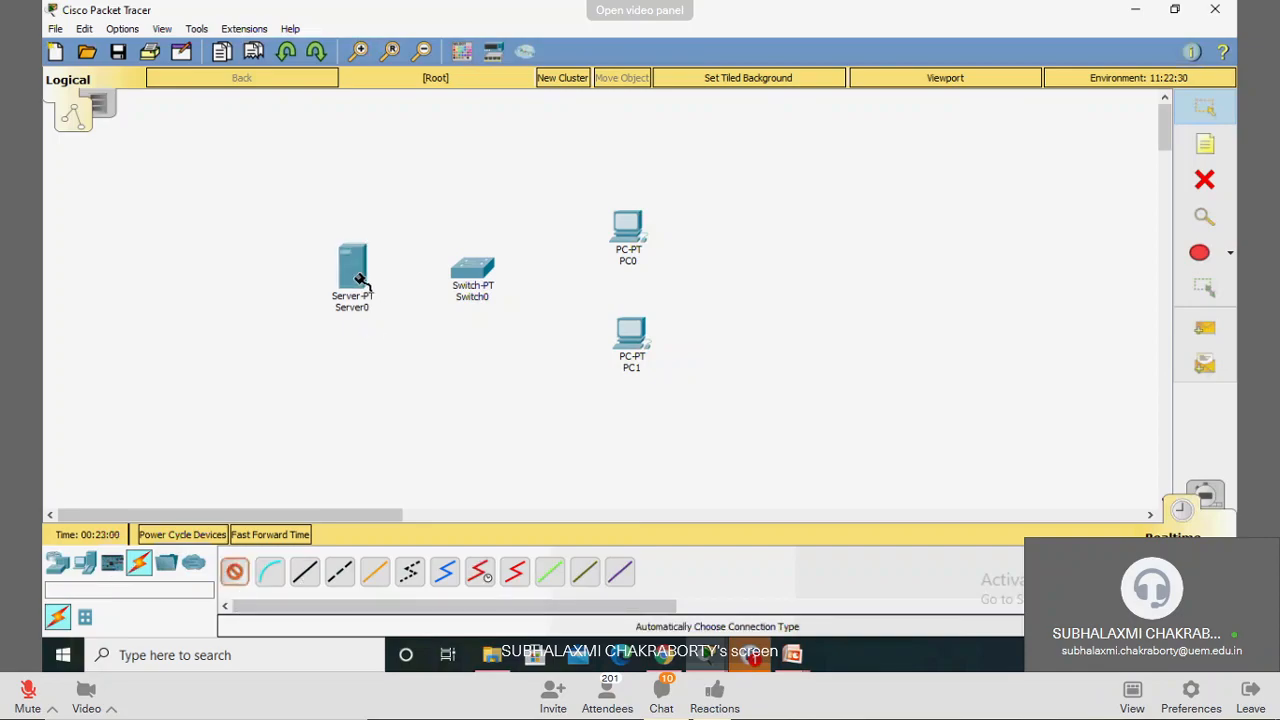
left_click(360, 280)
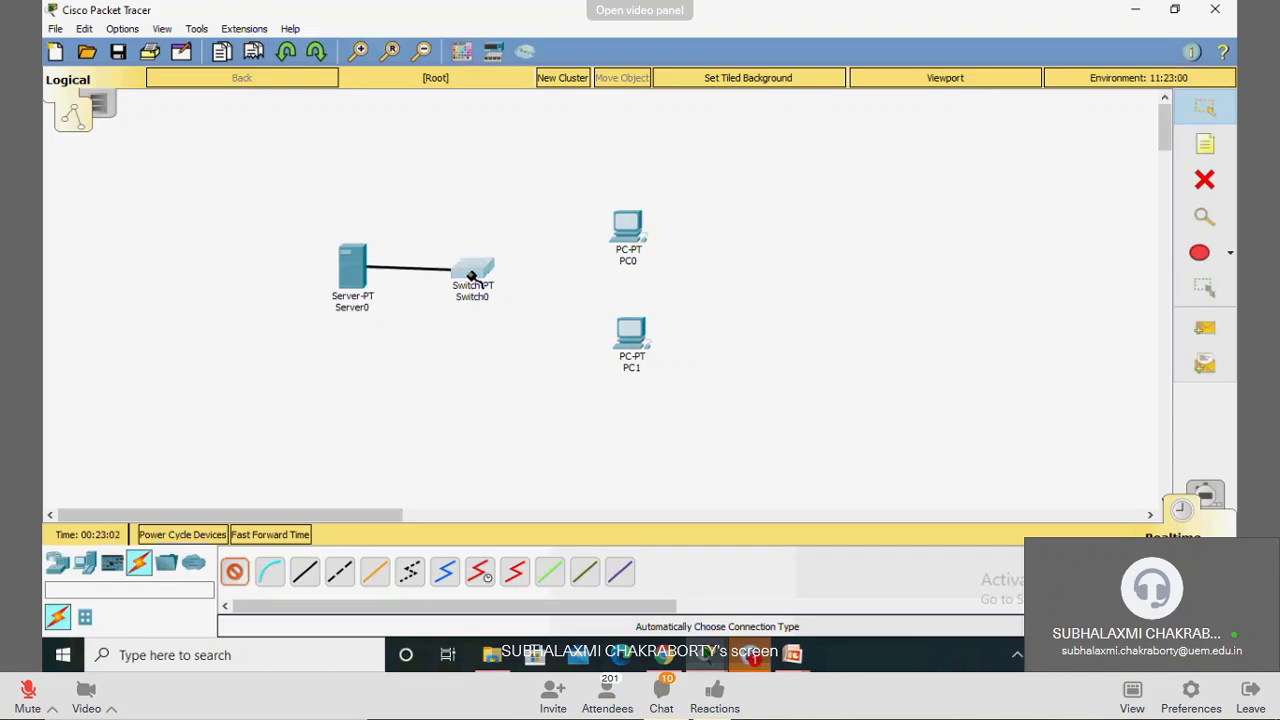
left_click(468, 278)
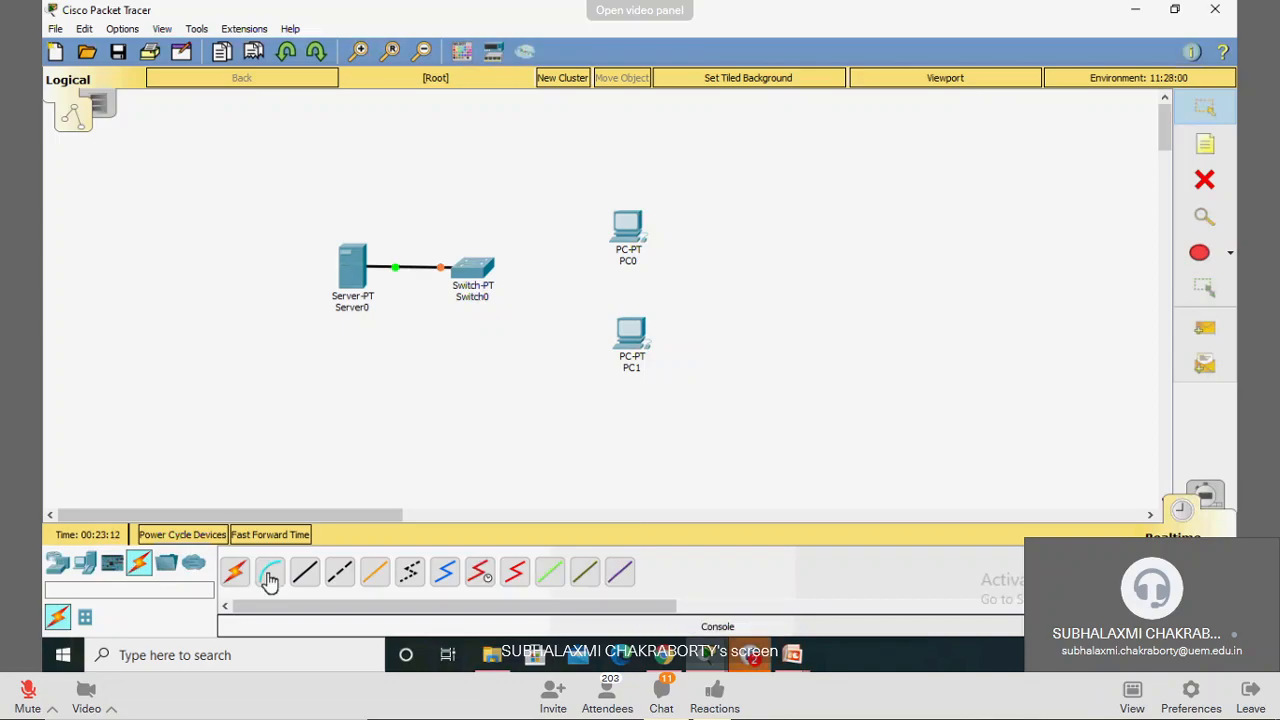
Connect Switch0 to both PC0 and PC1 with the automatically chosen connection type, and fast-forward the simulation time.
left_click(237, 572)
left_click(475, 287)
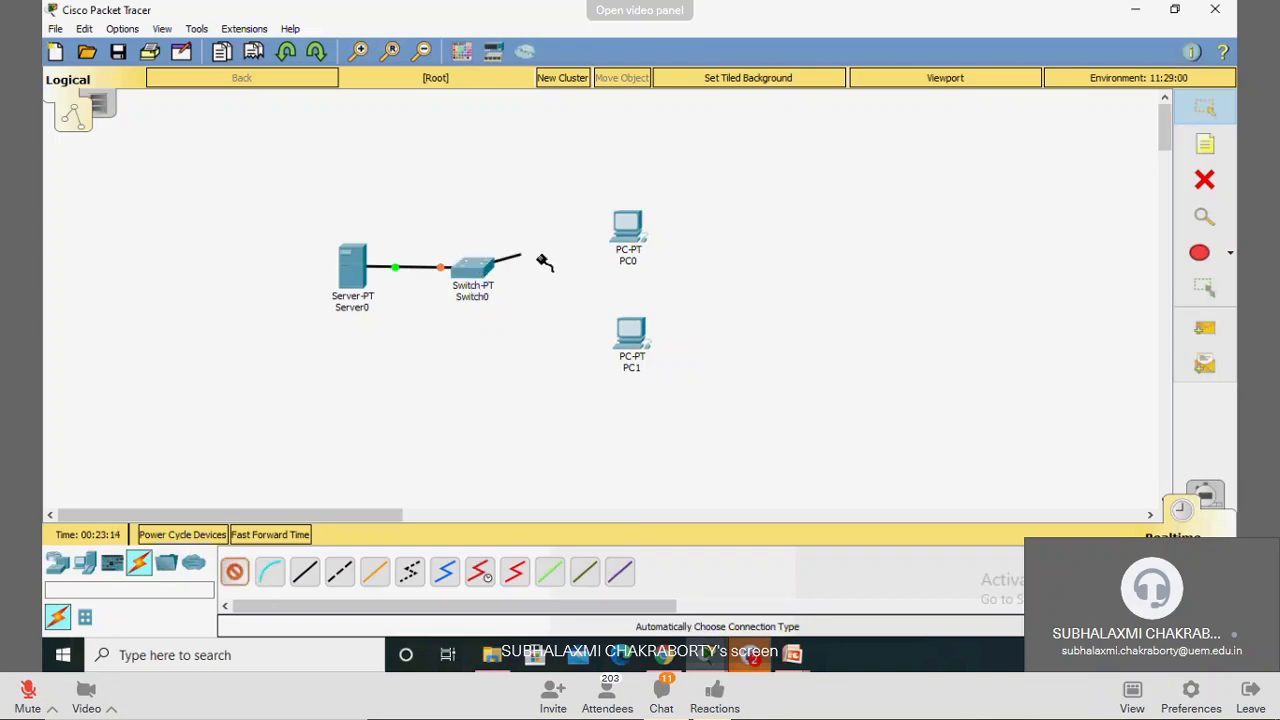
left_click(622, 229)
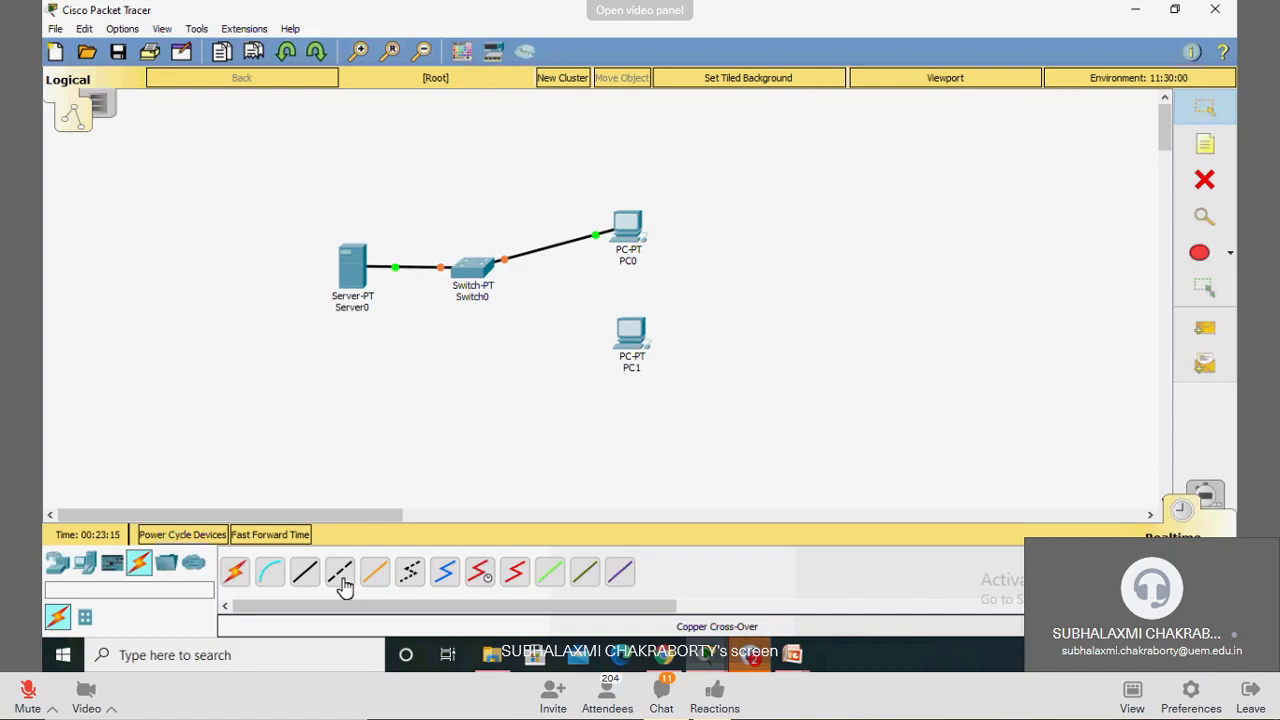
left_click(237, 572)
left_click(472, 268)
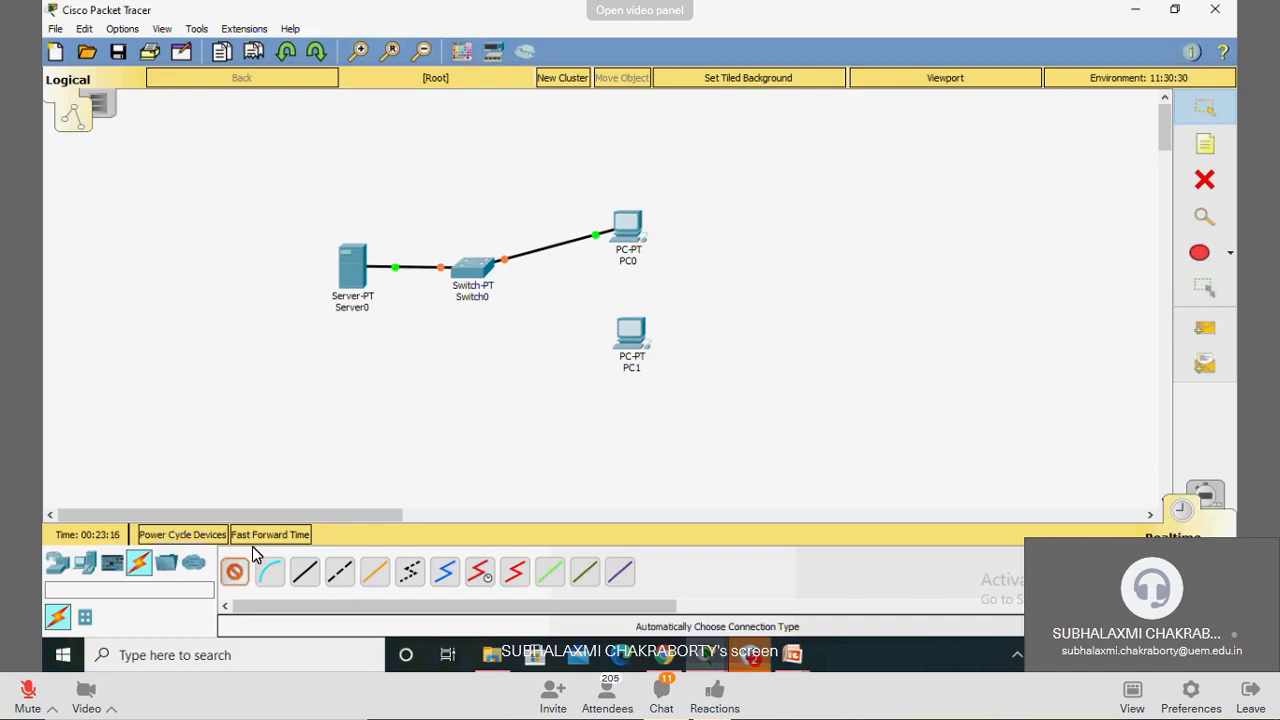
left_click(630, 333)
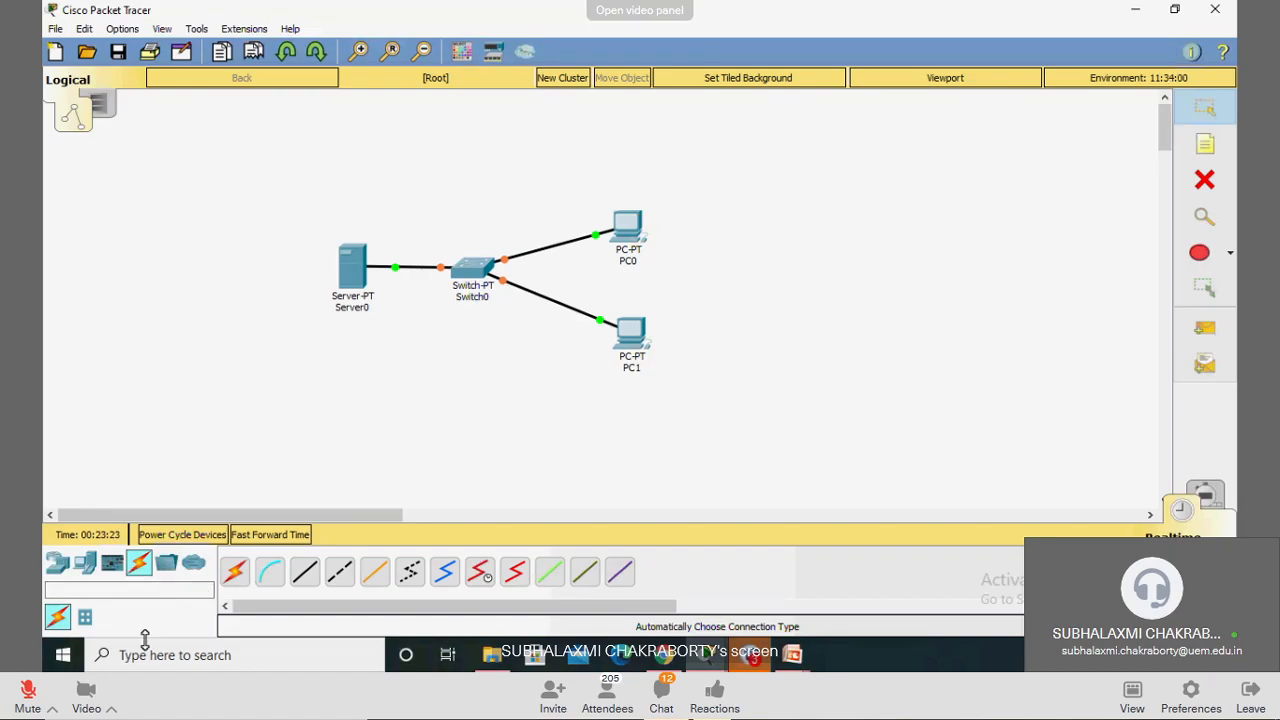
left_click(266, 537)
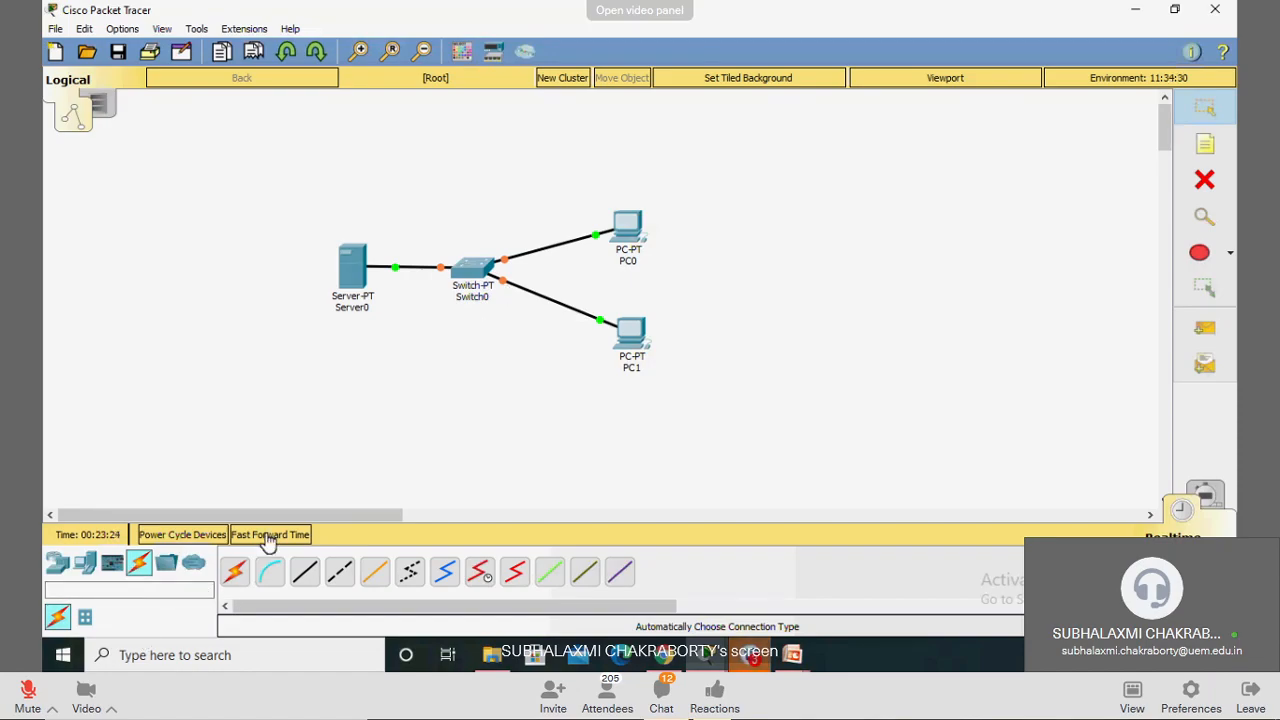
Fast-forward the simulation time so the switch links come up.
left_click(268, 537)
Open the meeting chat in FreeConferenceCall and read through the recent and earlier messages.
mouse_move(757, 657)
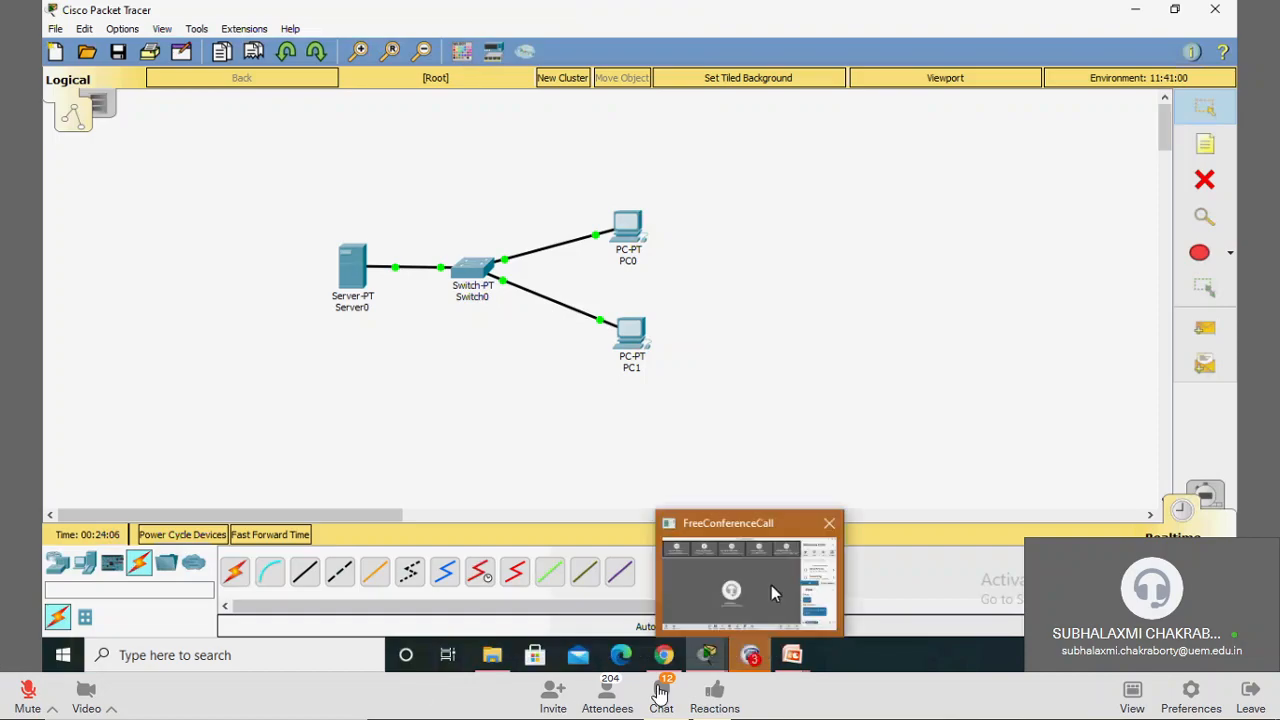
left_click(660, 692)
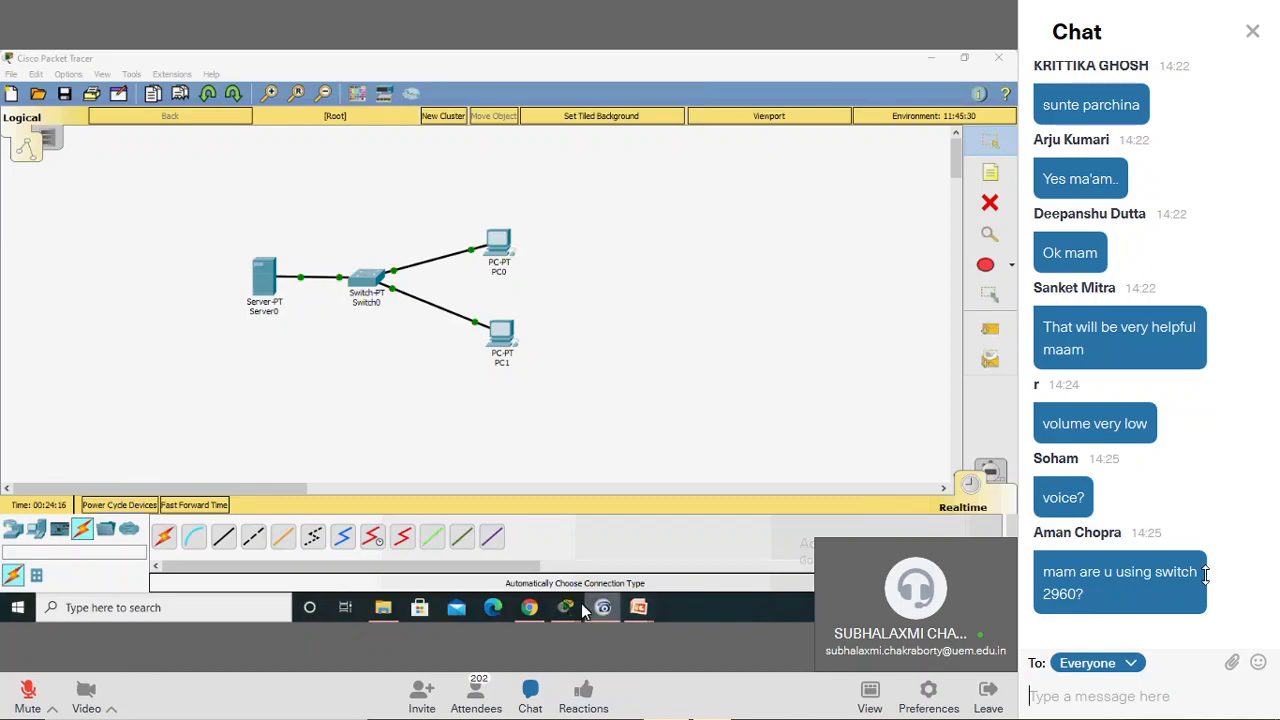
left_click(1116, 697)
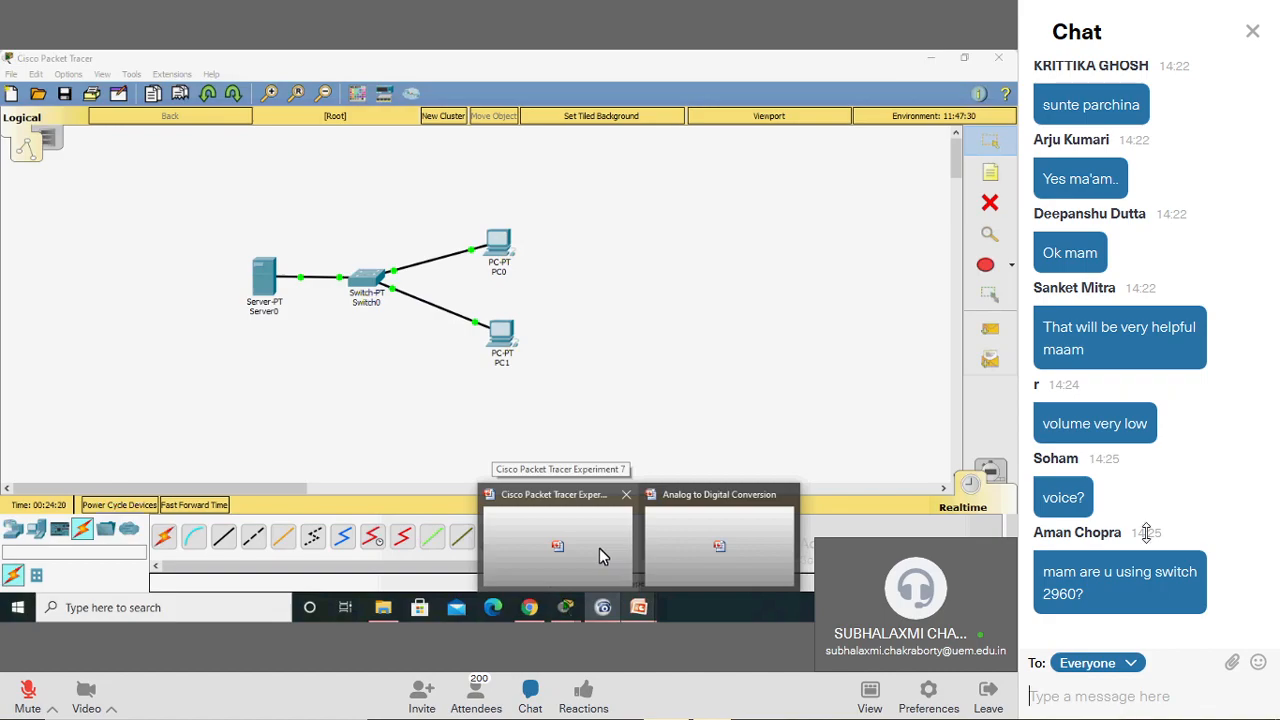
scroll(1147, 532, "up", 3)
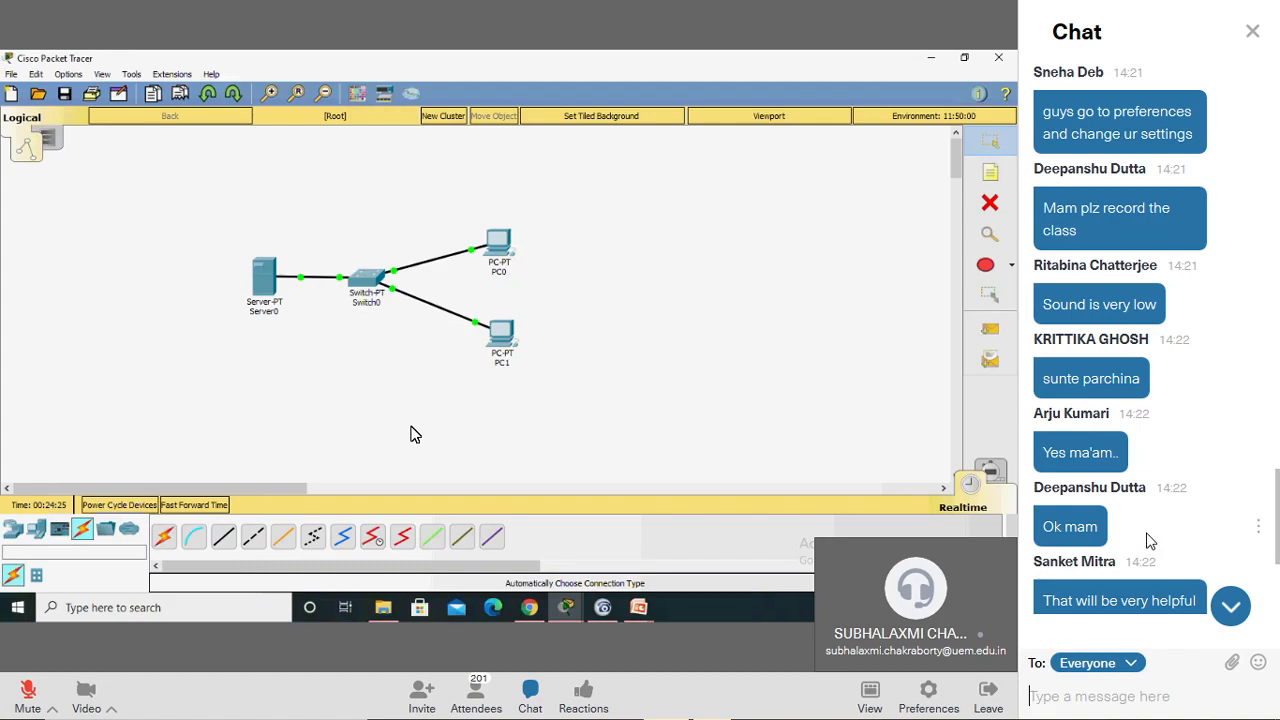
scroll(1148, 536, "up", 2)
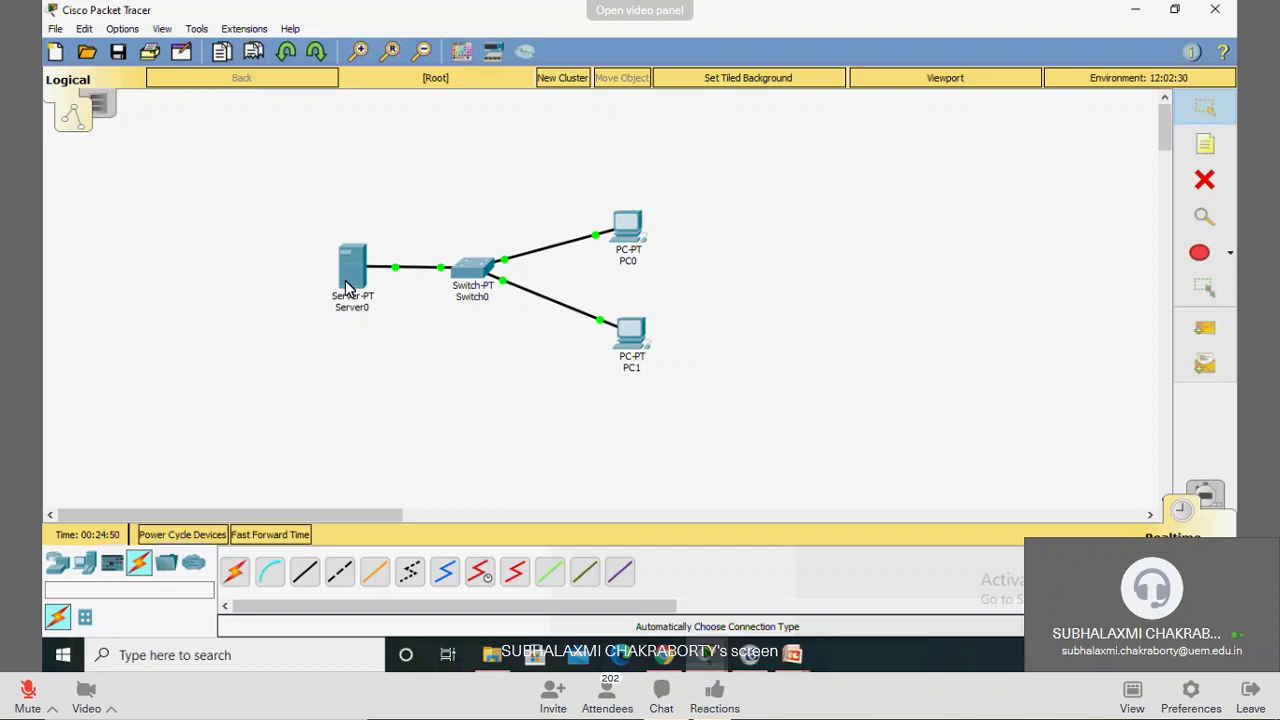
Place a note reading 192.168.10.20 below Server0.
left_click(1210, 145)
left_click(323, 340)
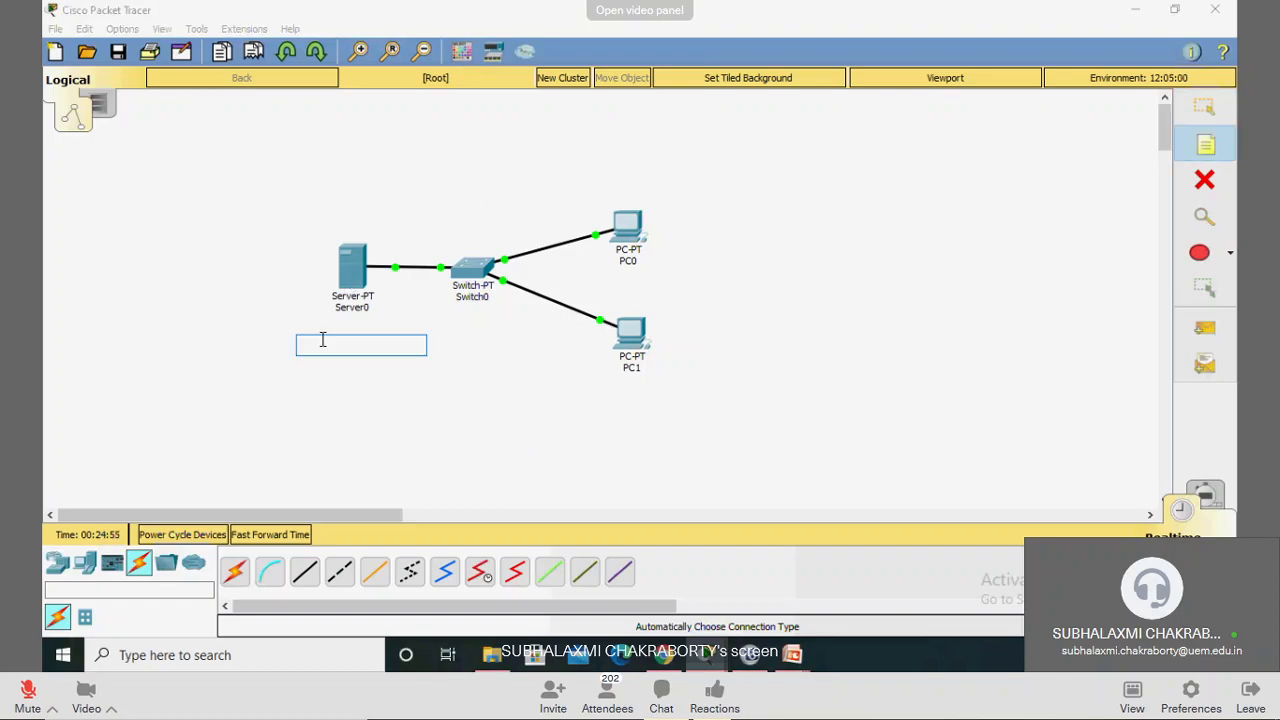
type("19")
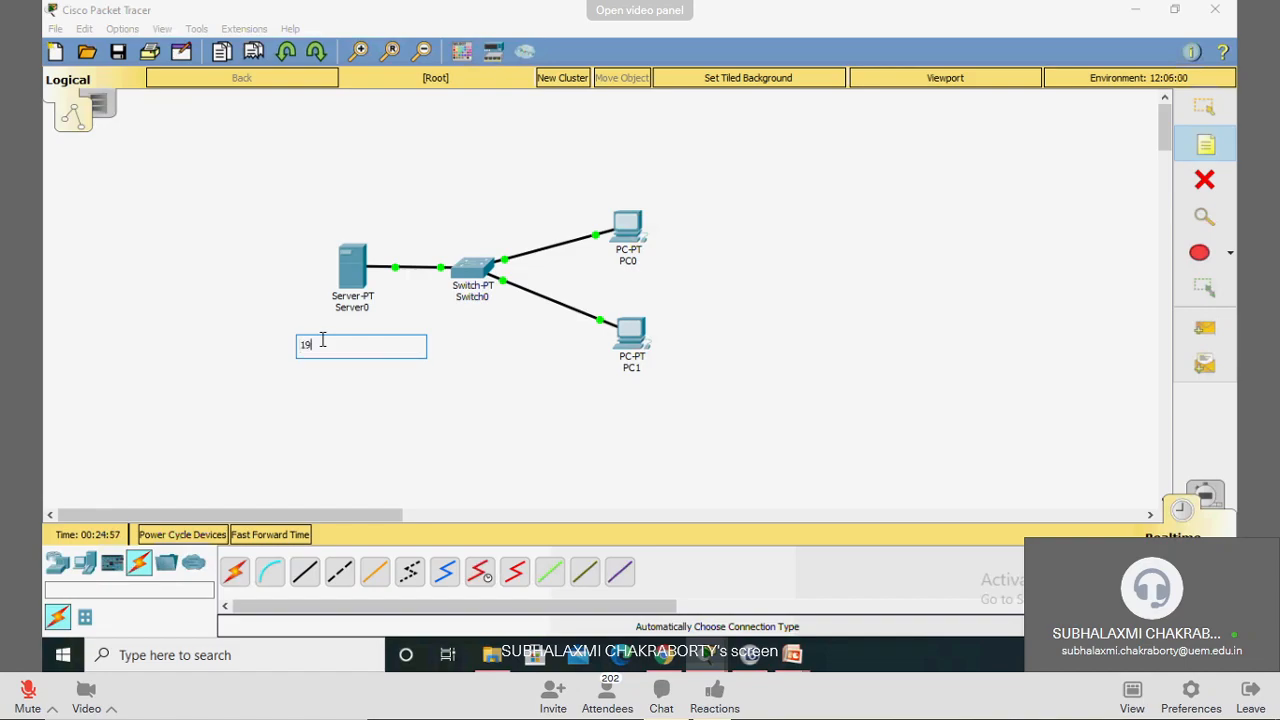
type("2.168.10.20")
Add a note reading 192.168.10.21 beside PC0 and one reading 192.168.10.22 beside PC1.
left_click(660, 201)
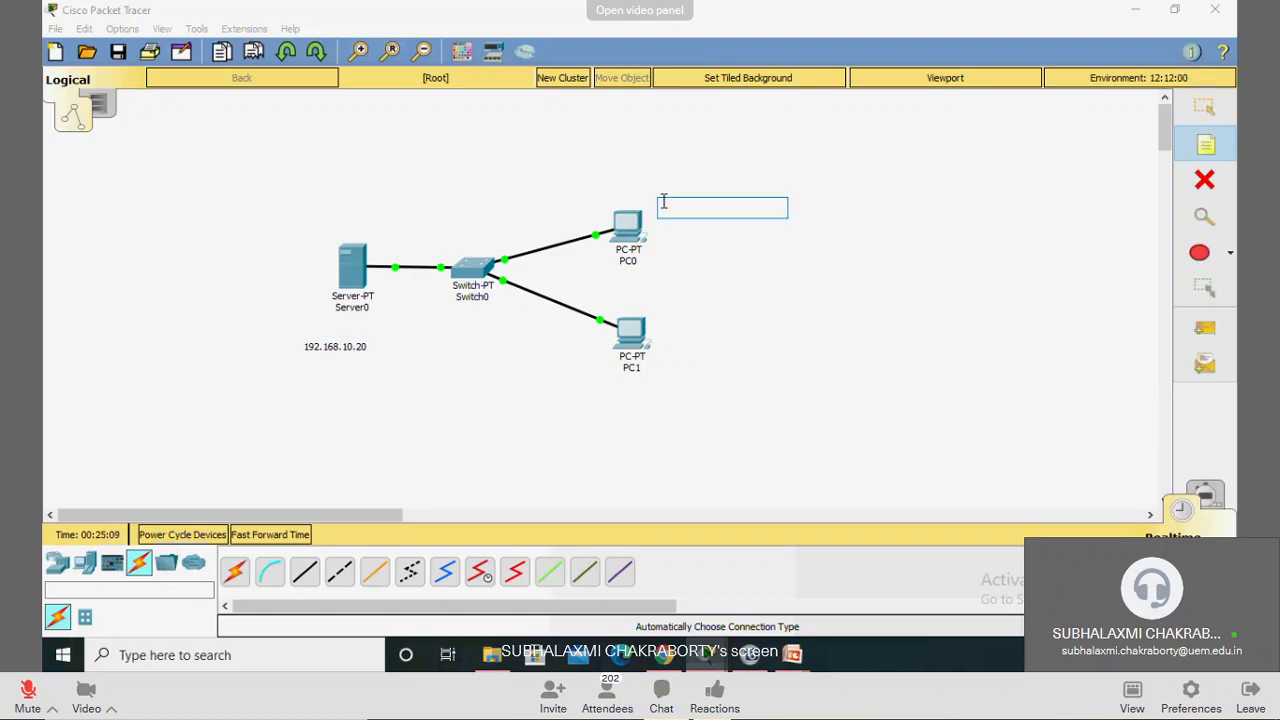
type("19")
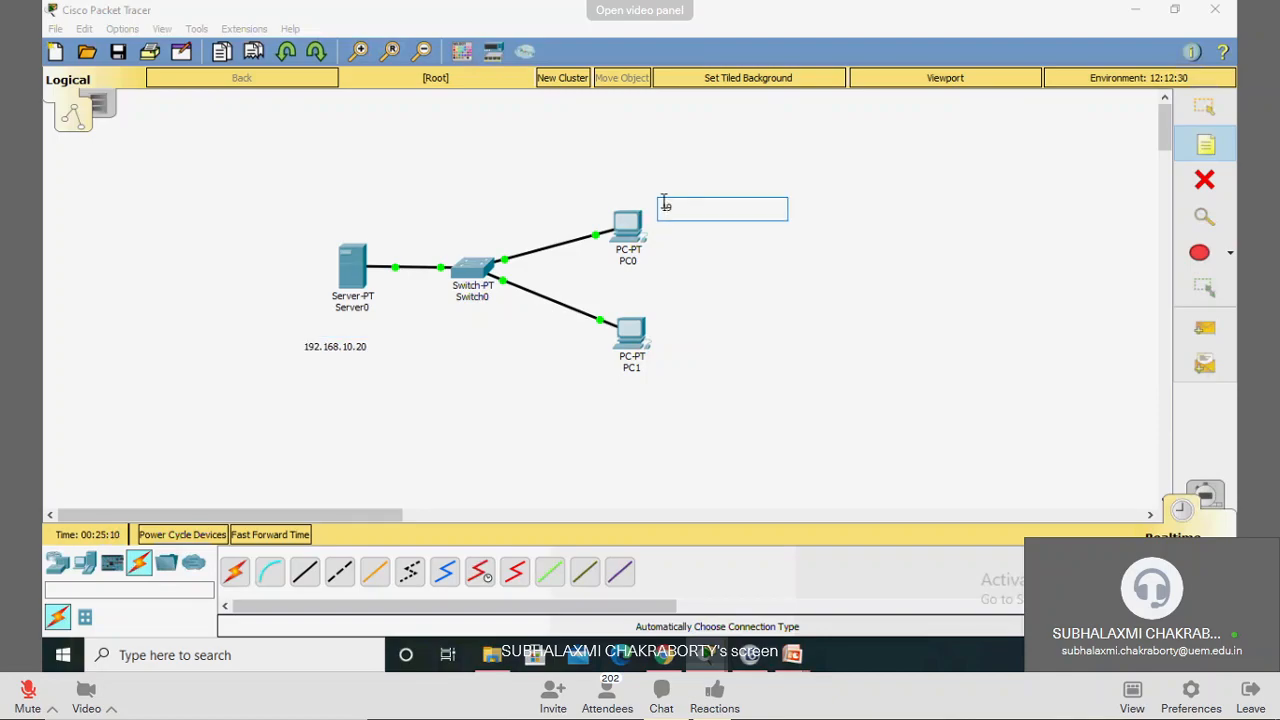
type("2.168.10.21")
left_click(668, 378)
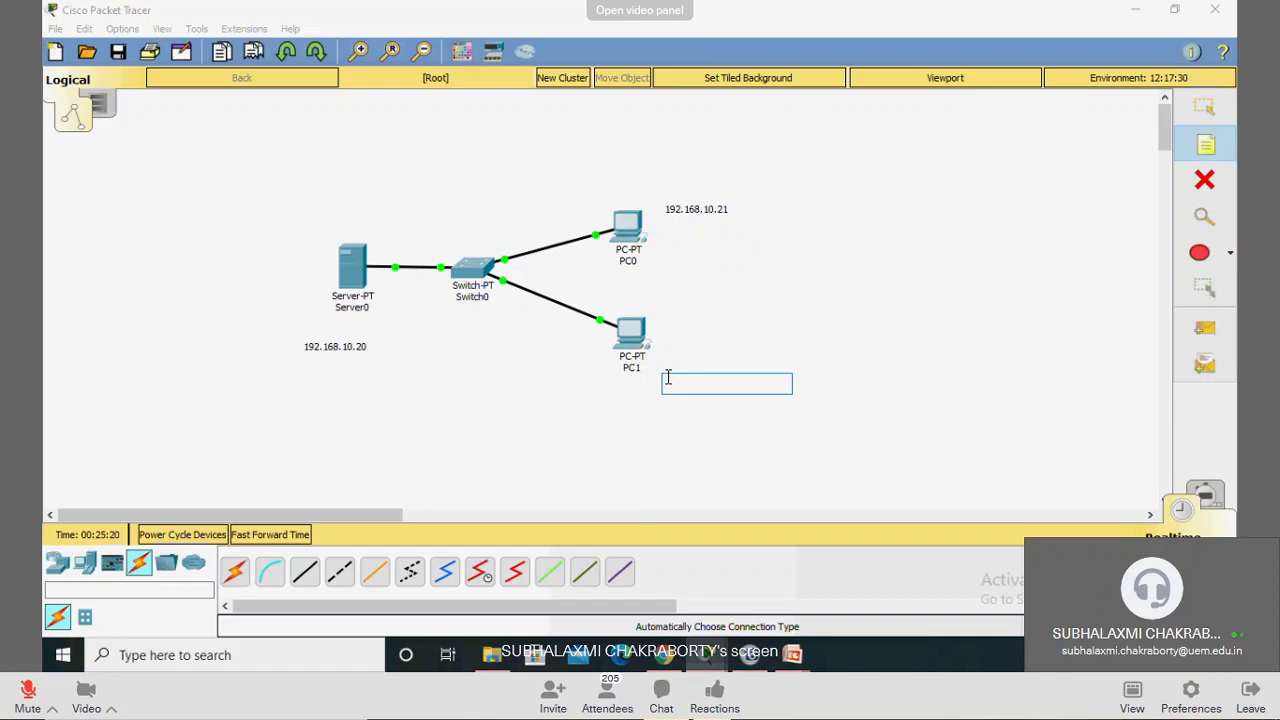
type("192.168.")
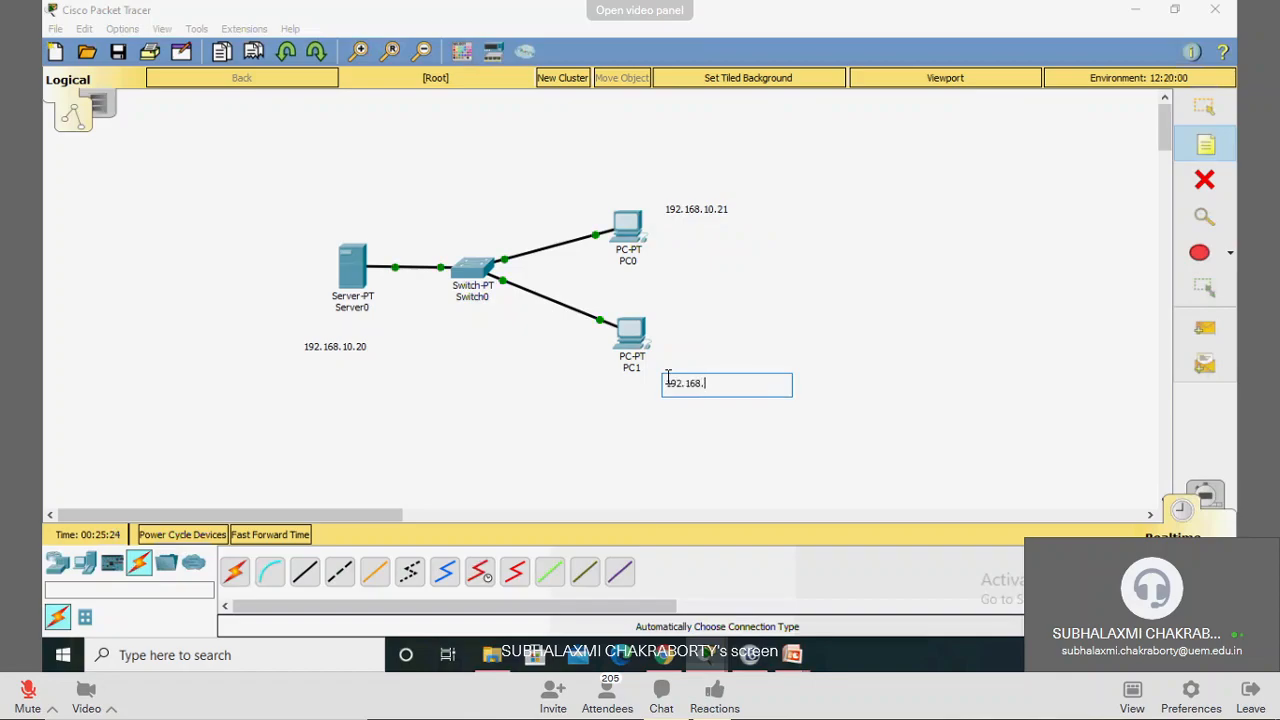
type("10.22")
key("Escape")
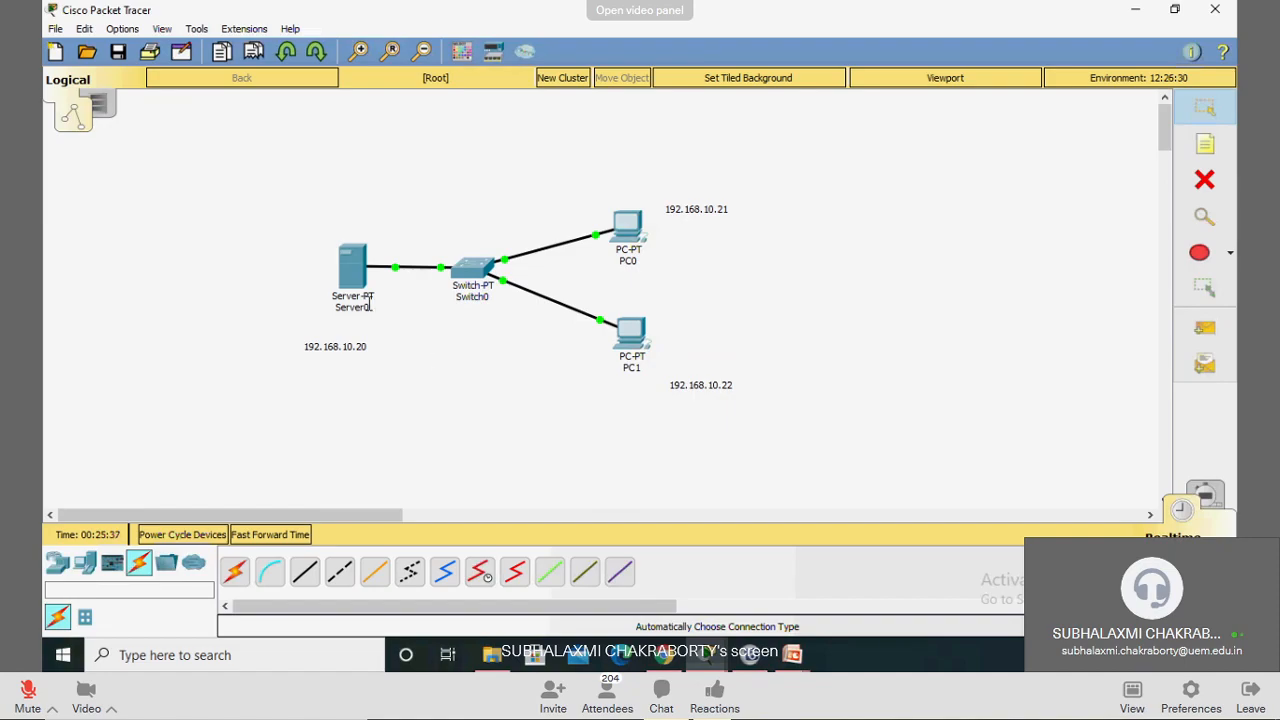
Give Server0 the static IP address 192.168.10.20 with subnet mask 255.255.255.0, and close its configuration window.
left_click(352, 270)
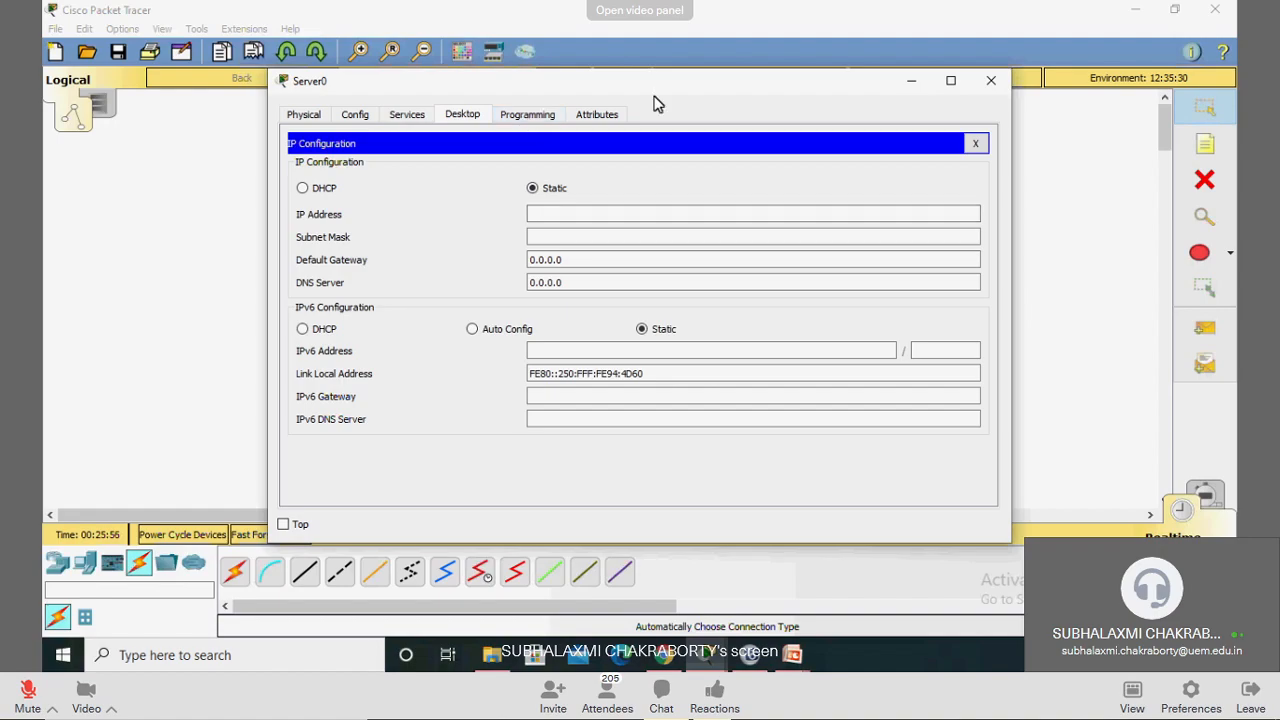
left_click_drag(655, 90, 839, 116)
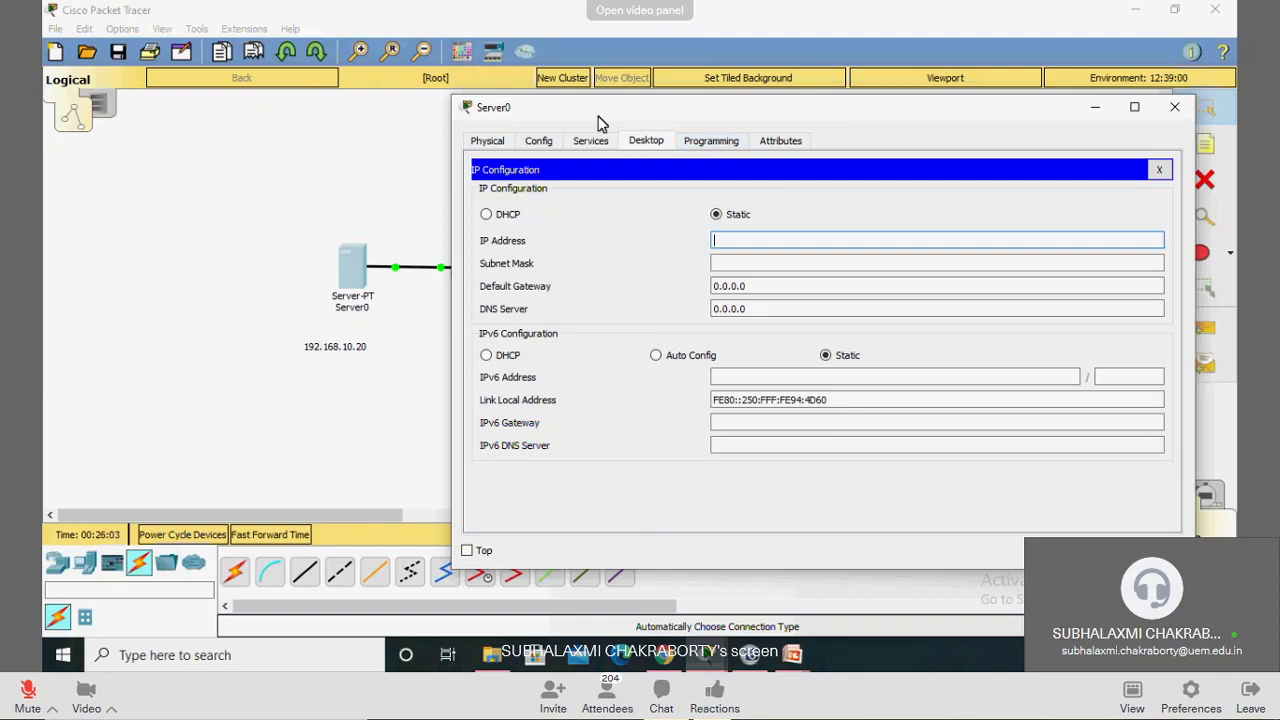
left_click_drag(600, 121, 608, 119)
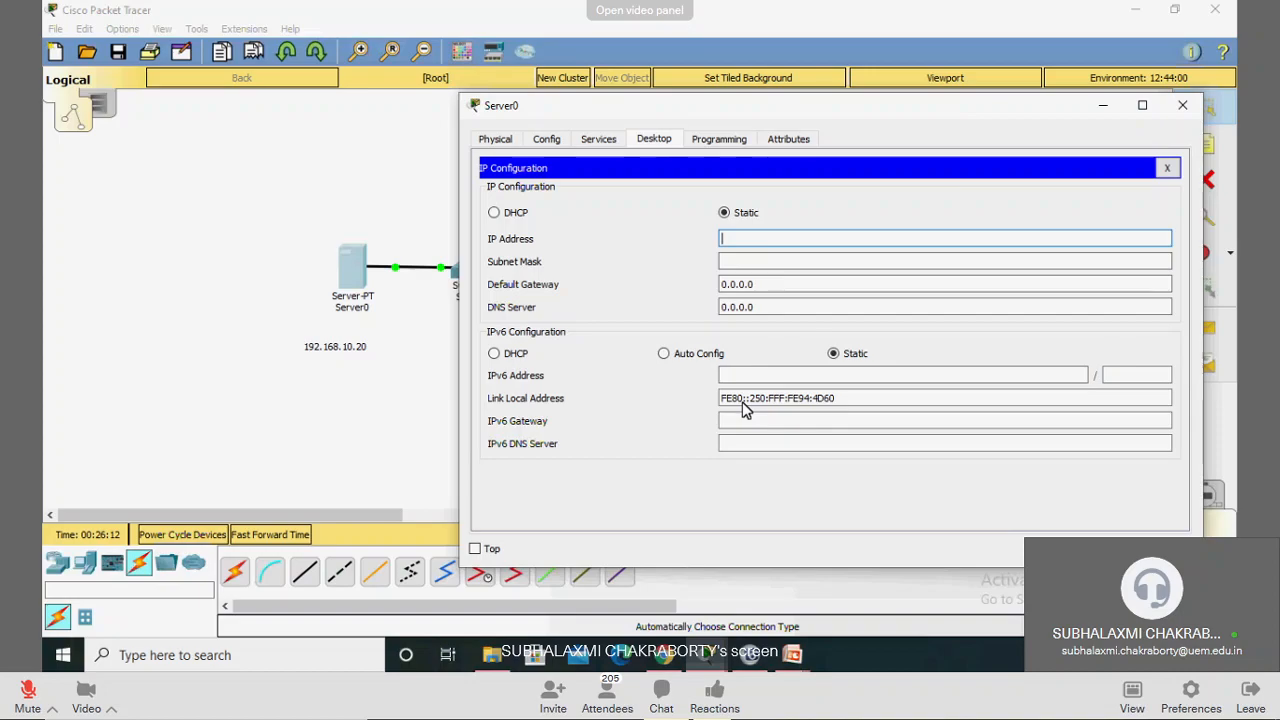
type("192.168.")
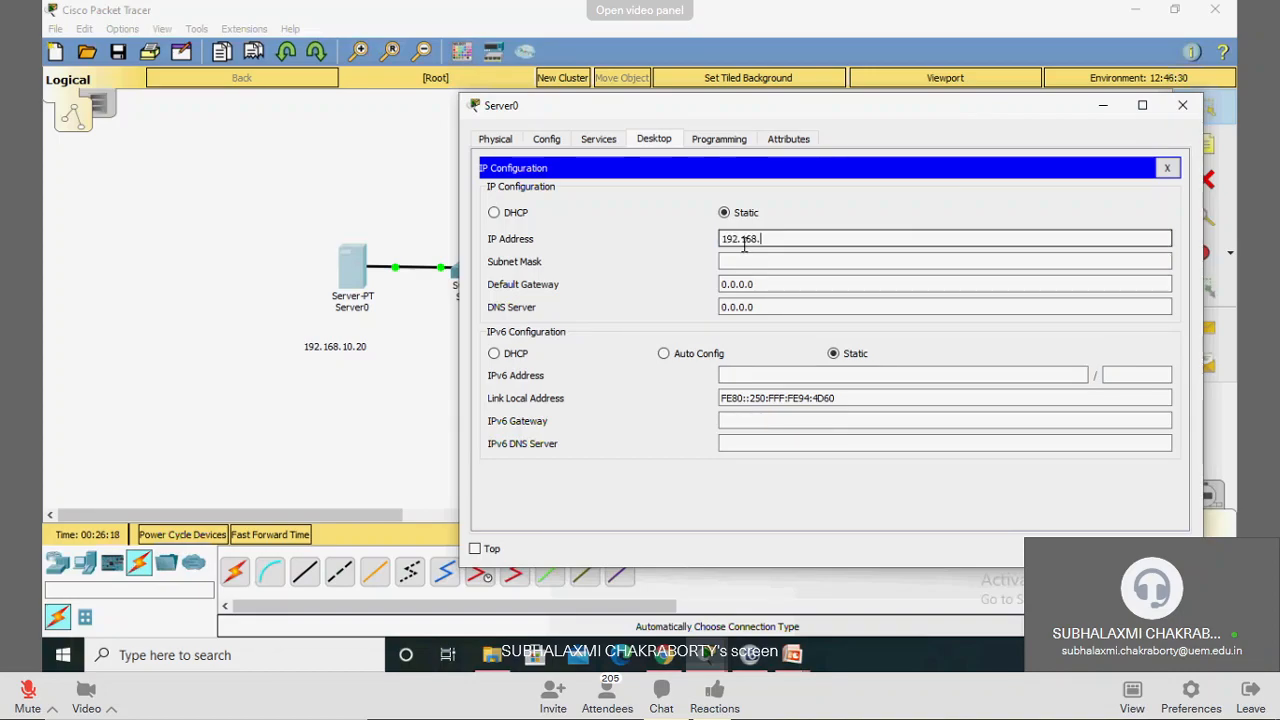
type("10.20")
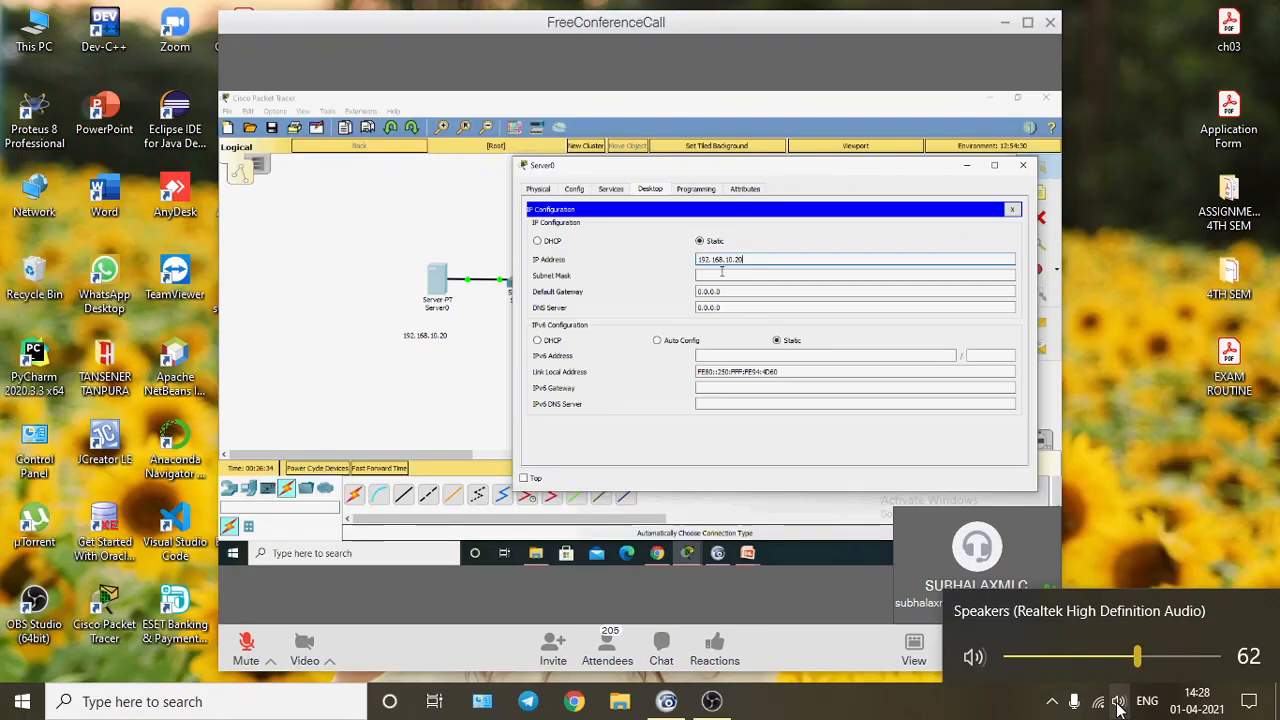
scroll(1119, 705, "up", 1)
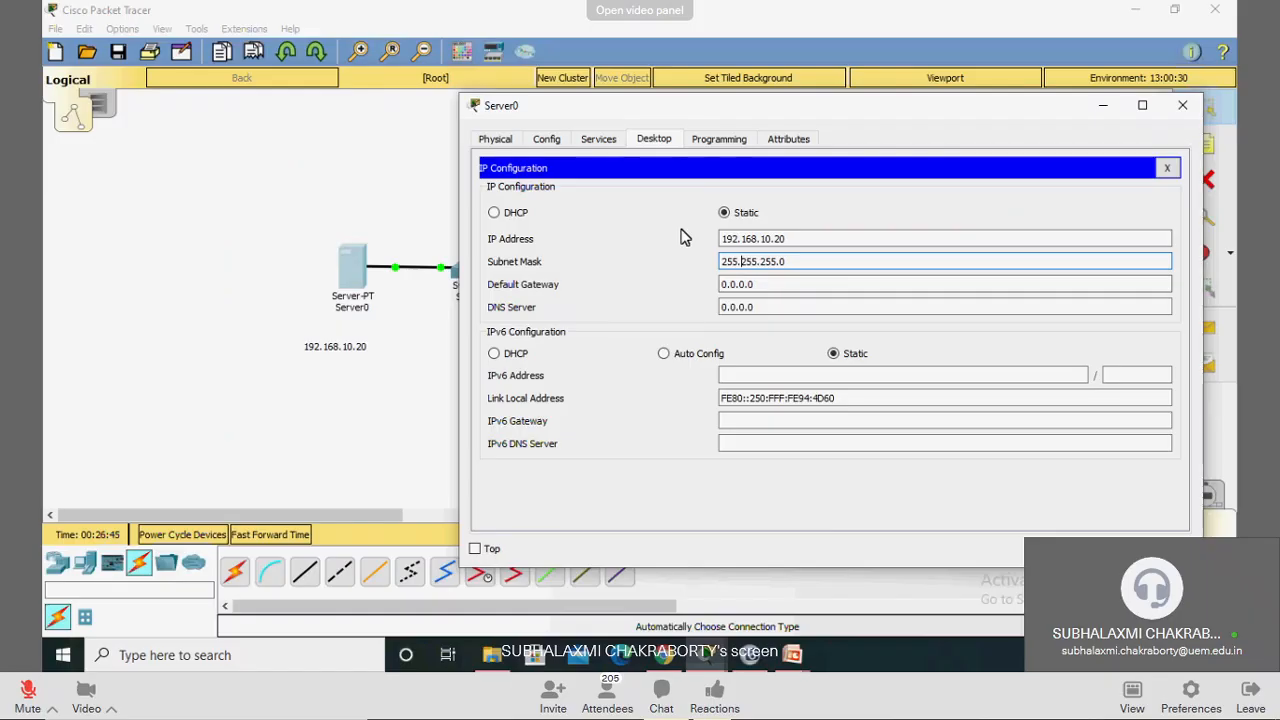
left_click_drag(800, 112, 772, 106)
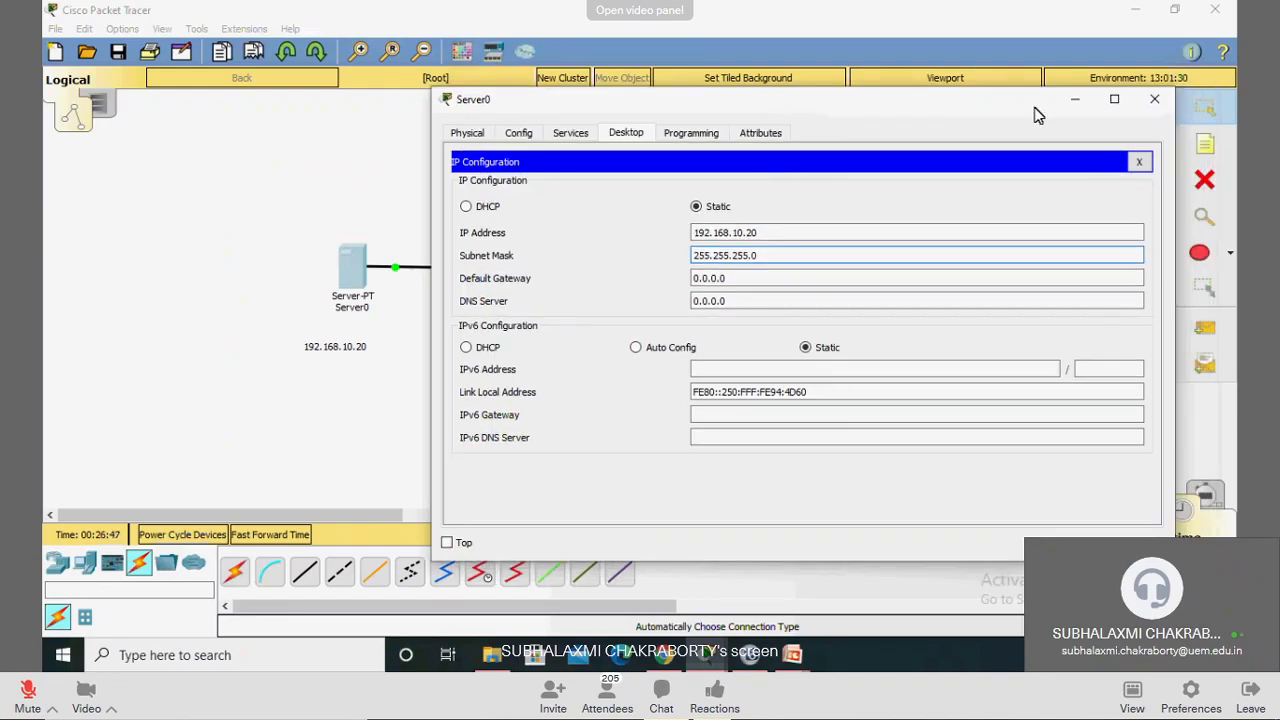
left_click(1155, 100)
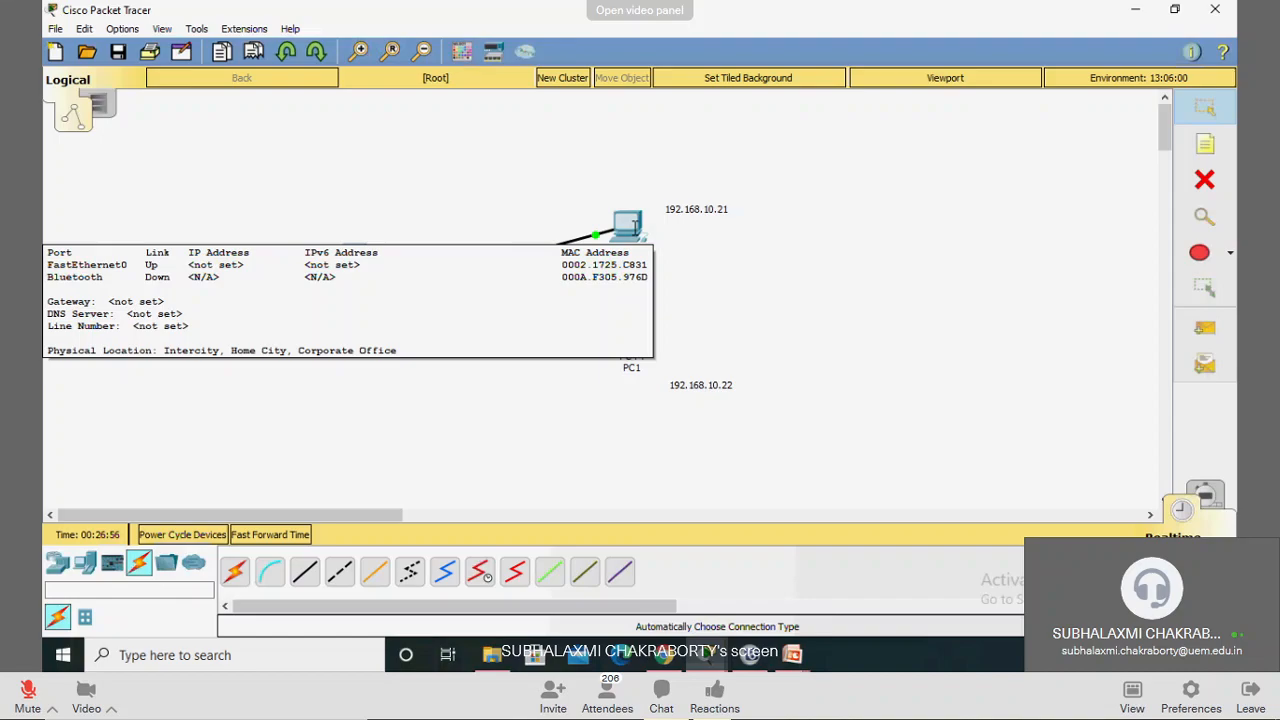
Assign PC0 the static IP address 192.168.10.21 with subnet mask 255.255.255.0.
left_click(630, 228)
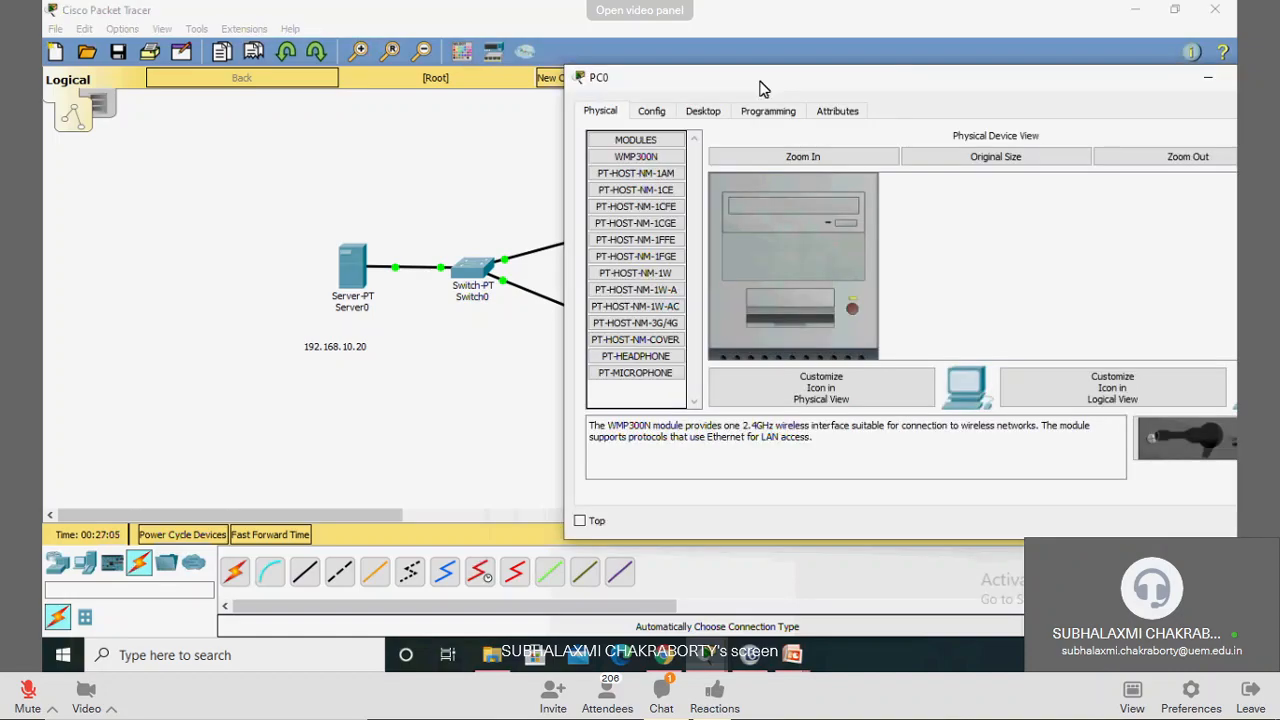
left_click(703, 111)
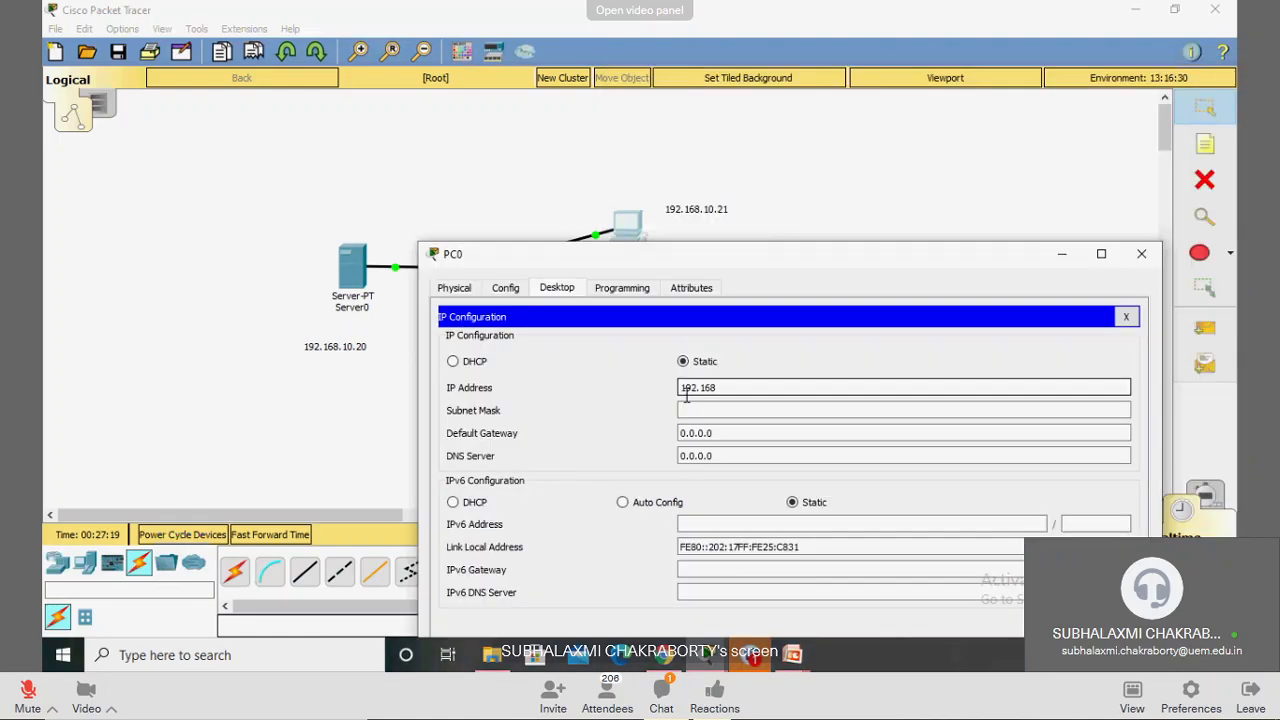
type(".10.")
type("2")
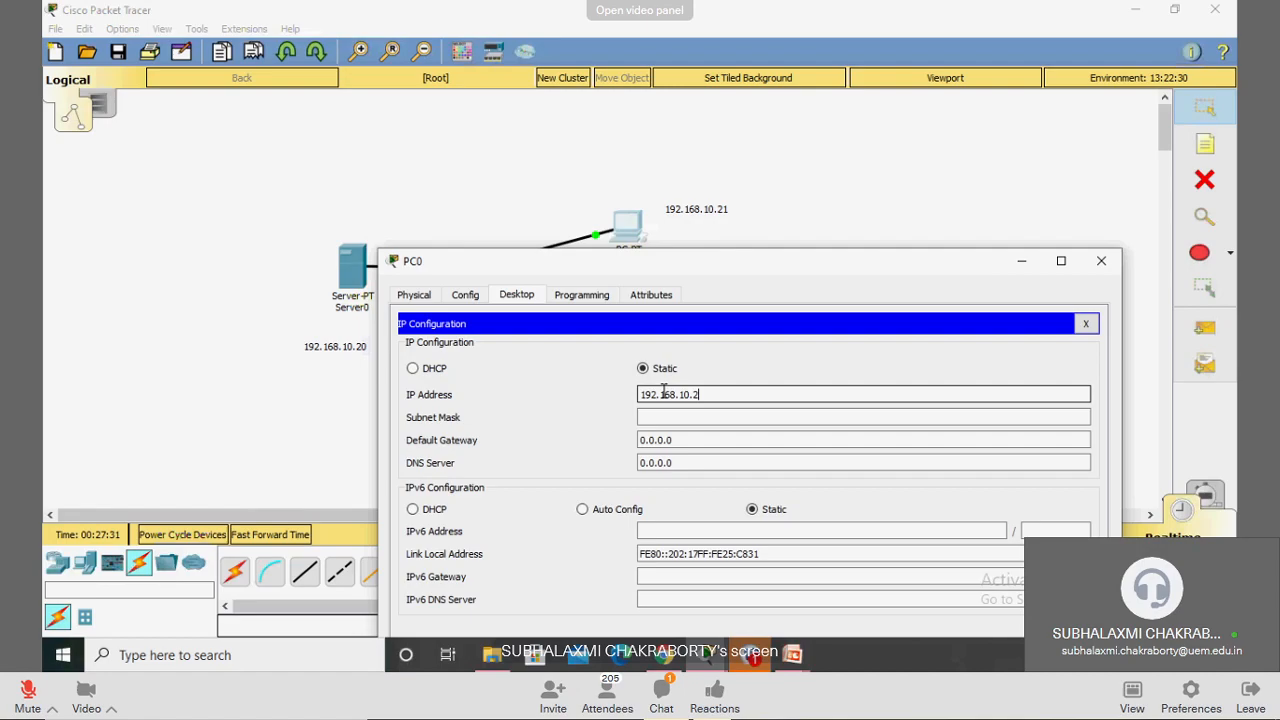
type("1")
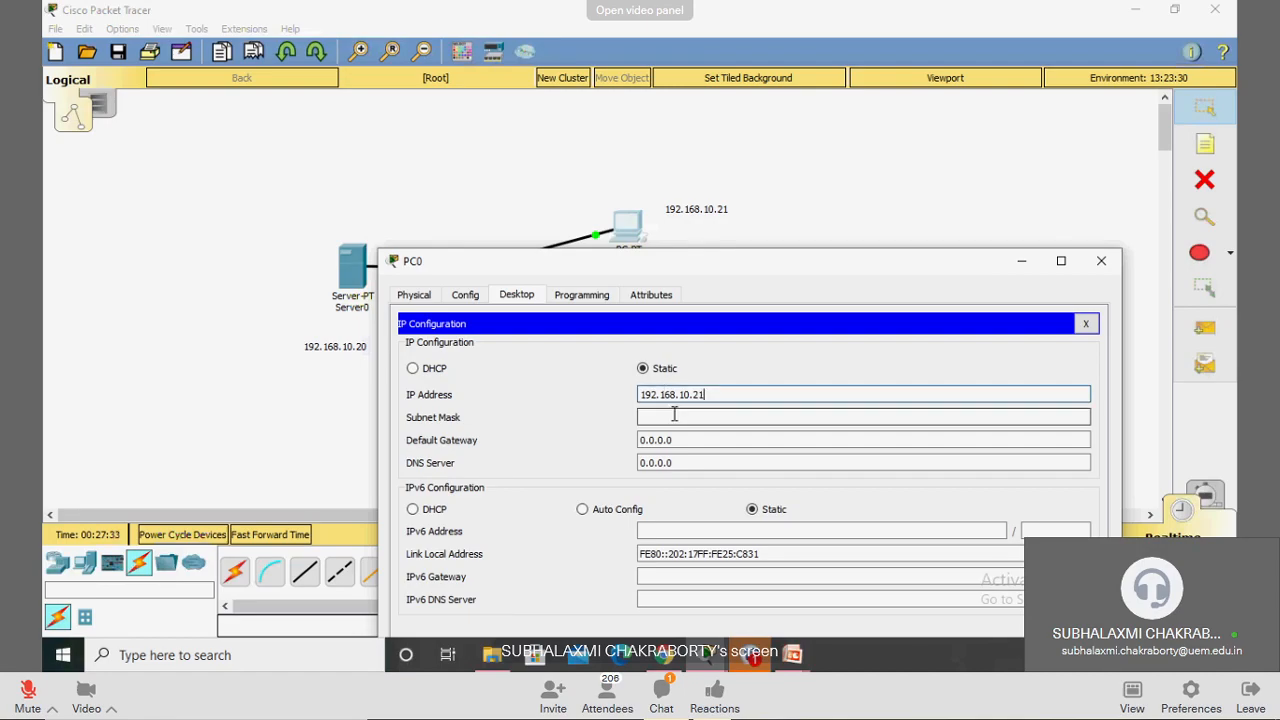
left_click(674, 414)
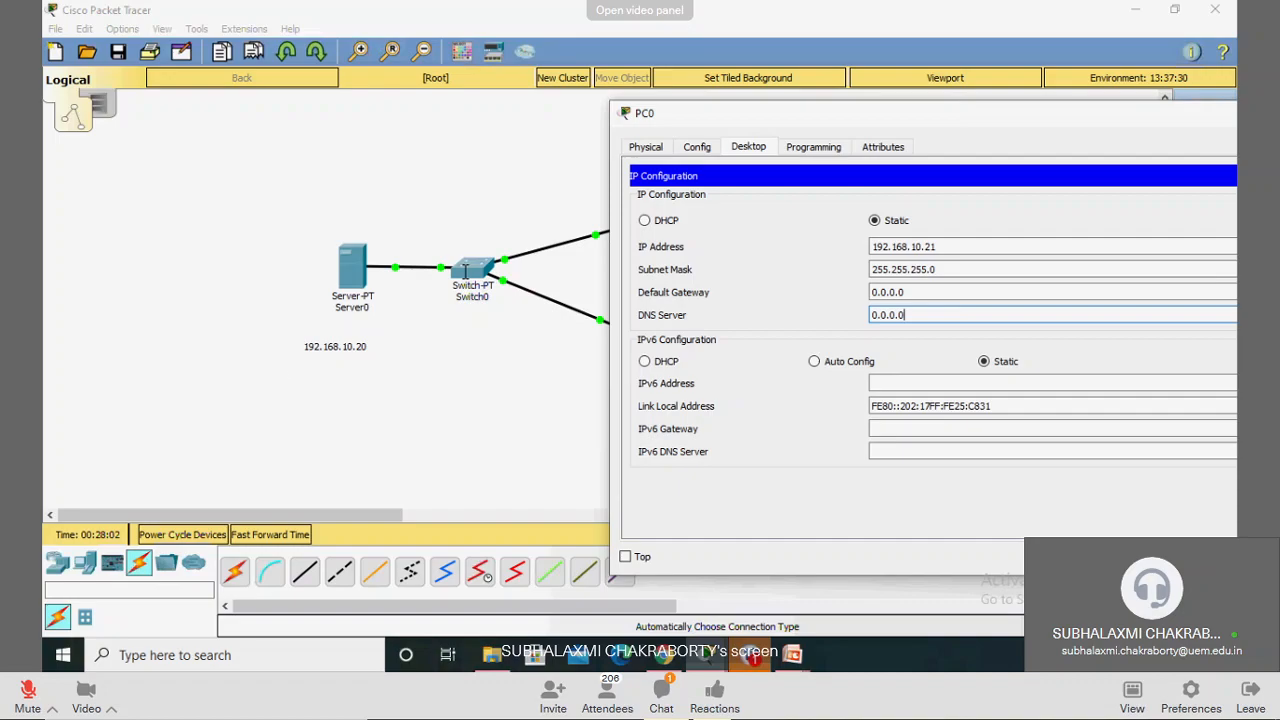
Set PC0's DNS server to 192.168.10.20 and close its configuration window.
key("BackSpace")
key("BackSpace")
key("BackSpace")
key("BackSpace")
key("BackSpace")
key("BackSpace")
key("BackSpace")
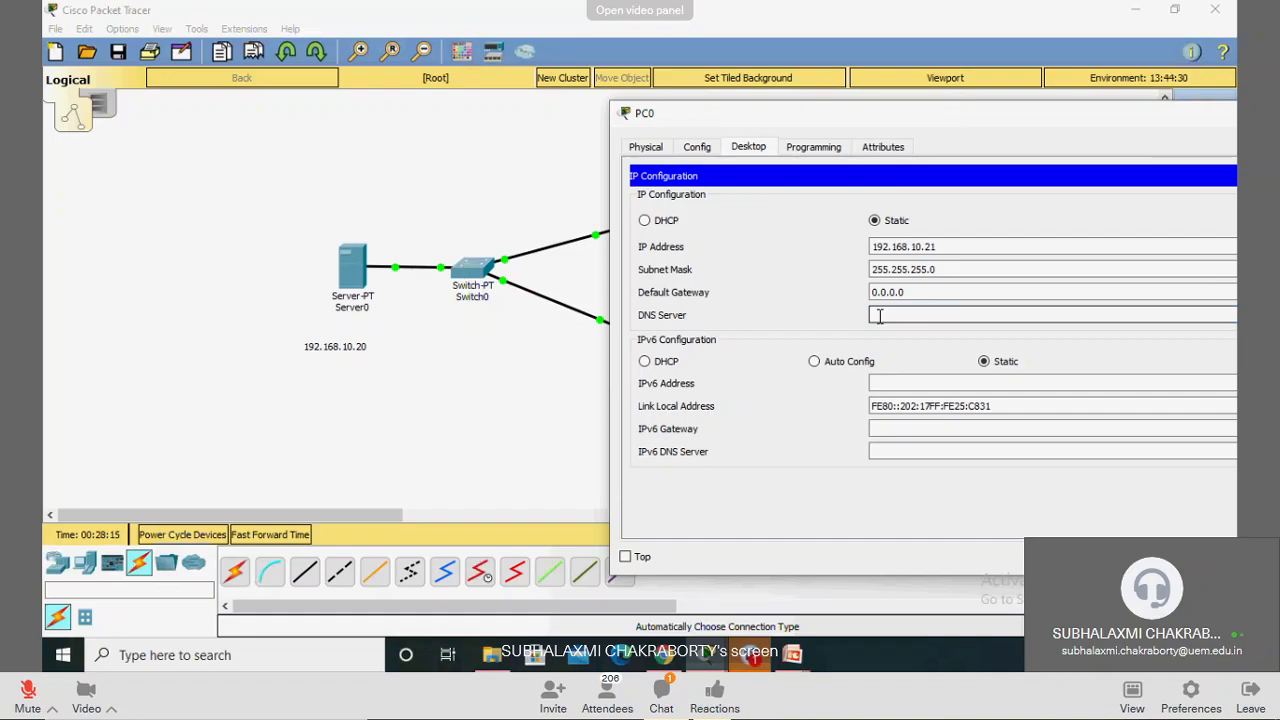
type("192")
type(".168.10.20")
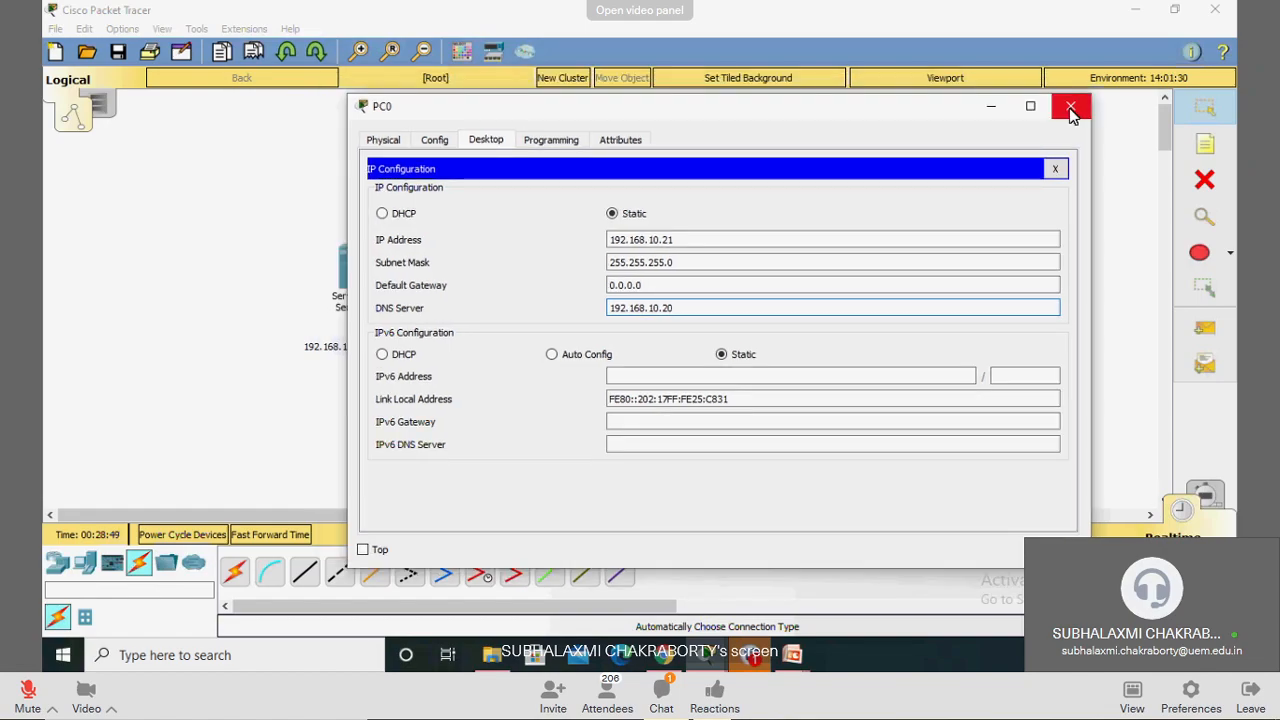
left_click(1070, 113)
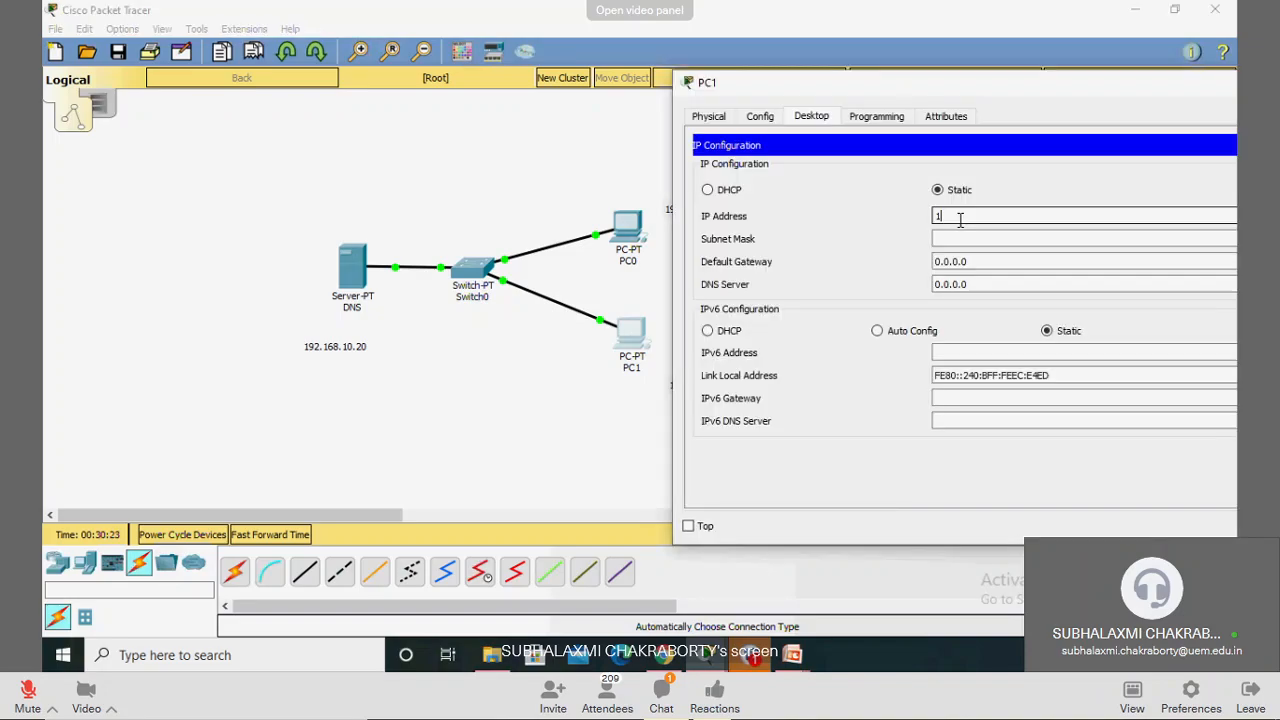
Give PC1 the static IP address 192.168.10.22, subnet mask 255.255.255.0 and DNS server 192.168.10.20.
type("92.168.10.22")
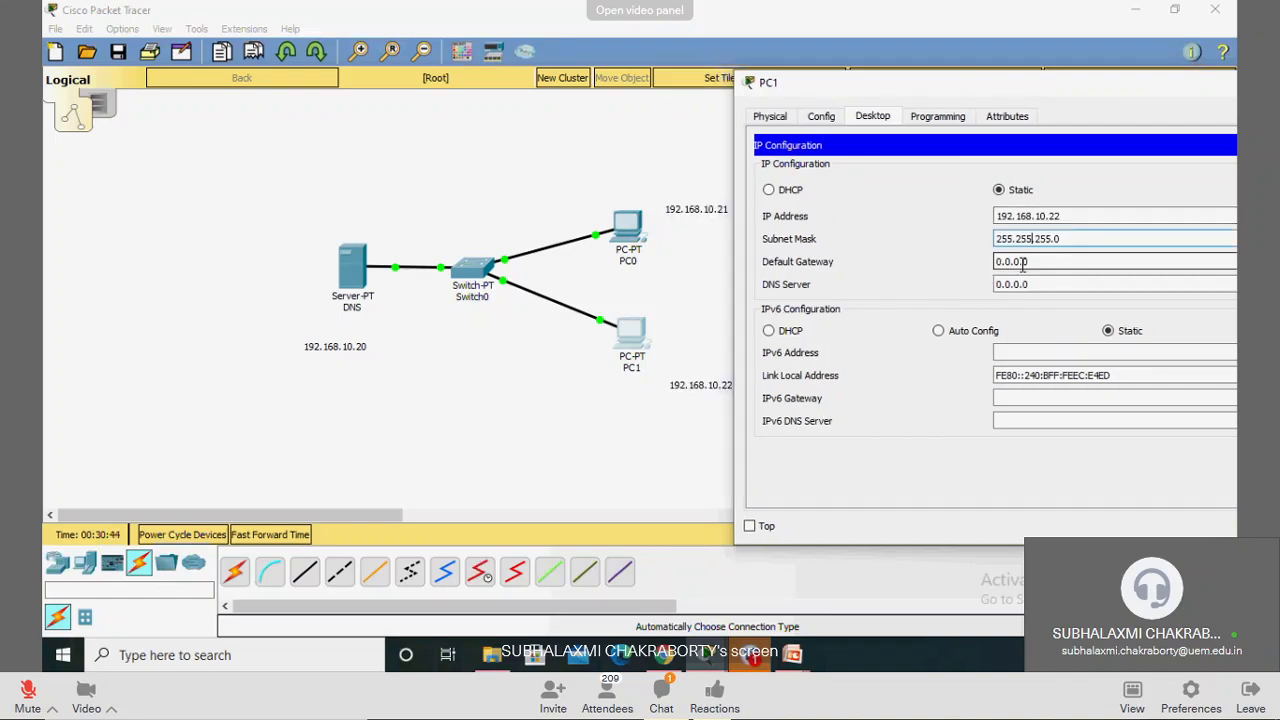
left_click(1043, 285)
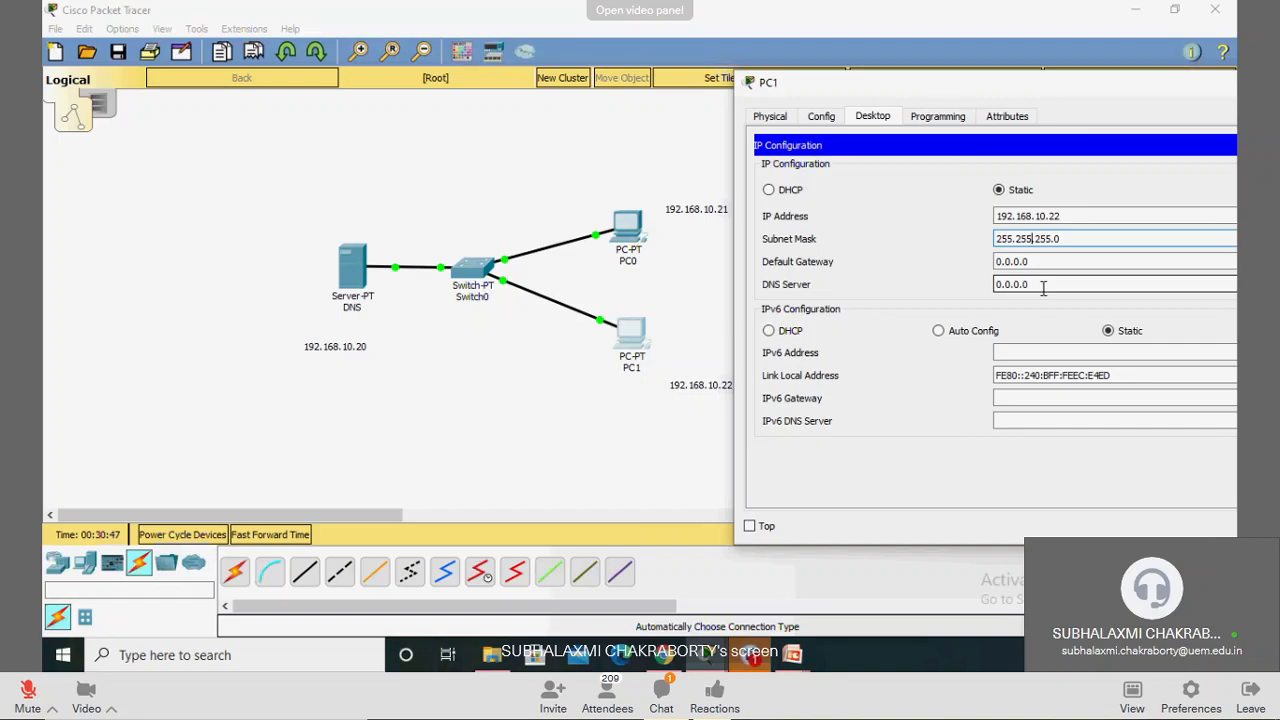
triple_click(1043, 284)
type("192.168.10.20")
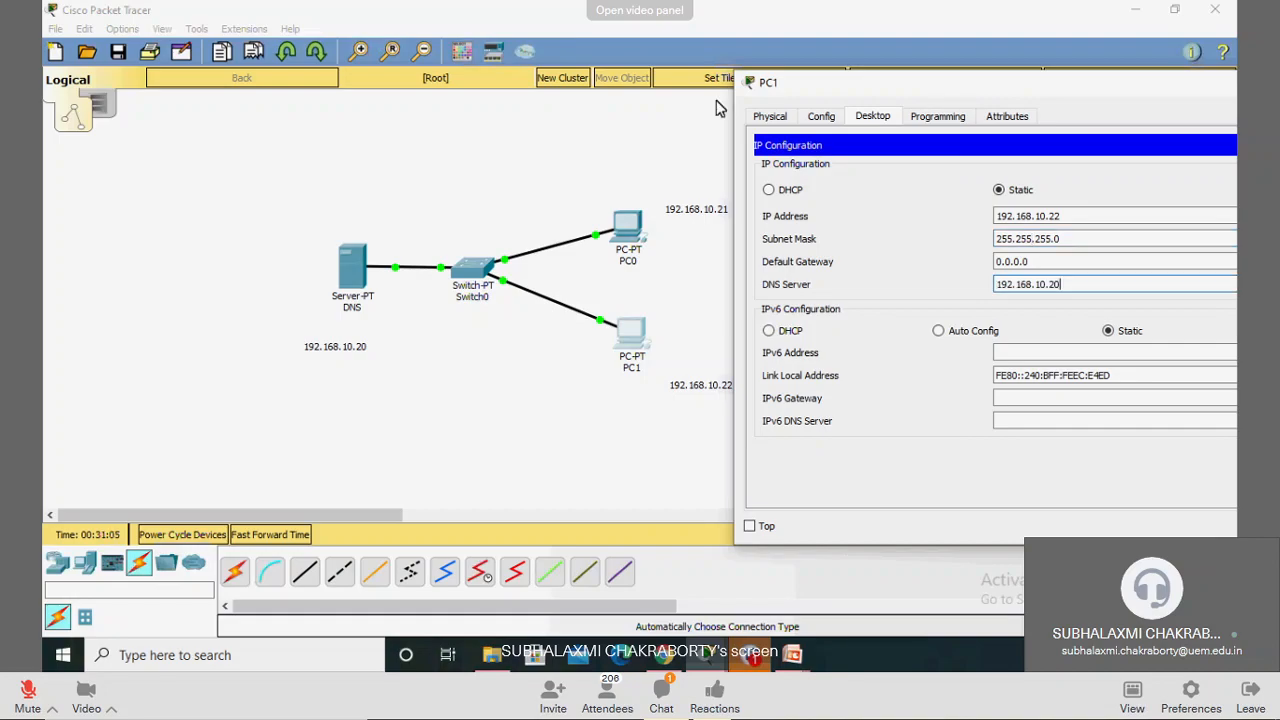
left_click_drag(802, 91, 603, 104)
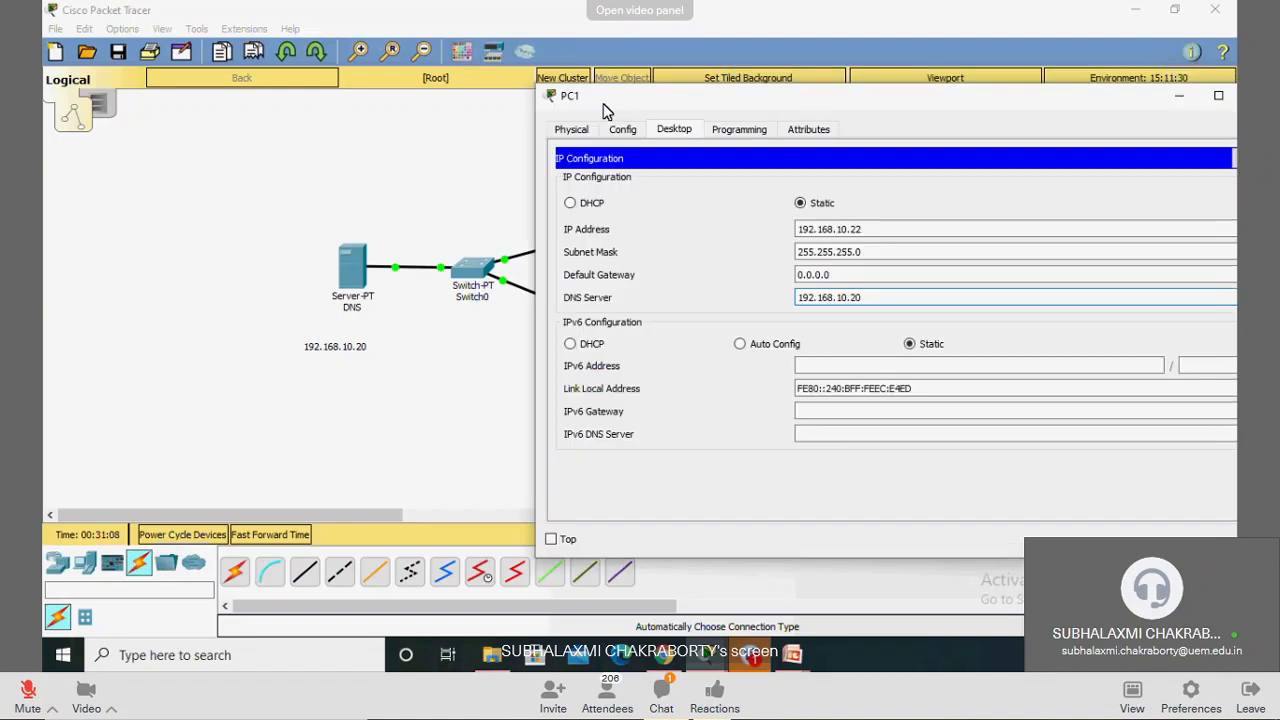
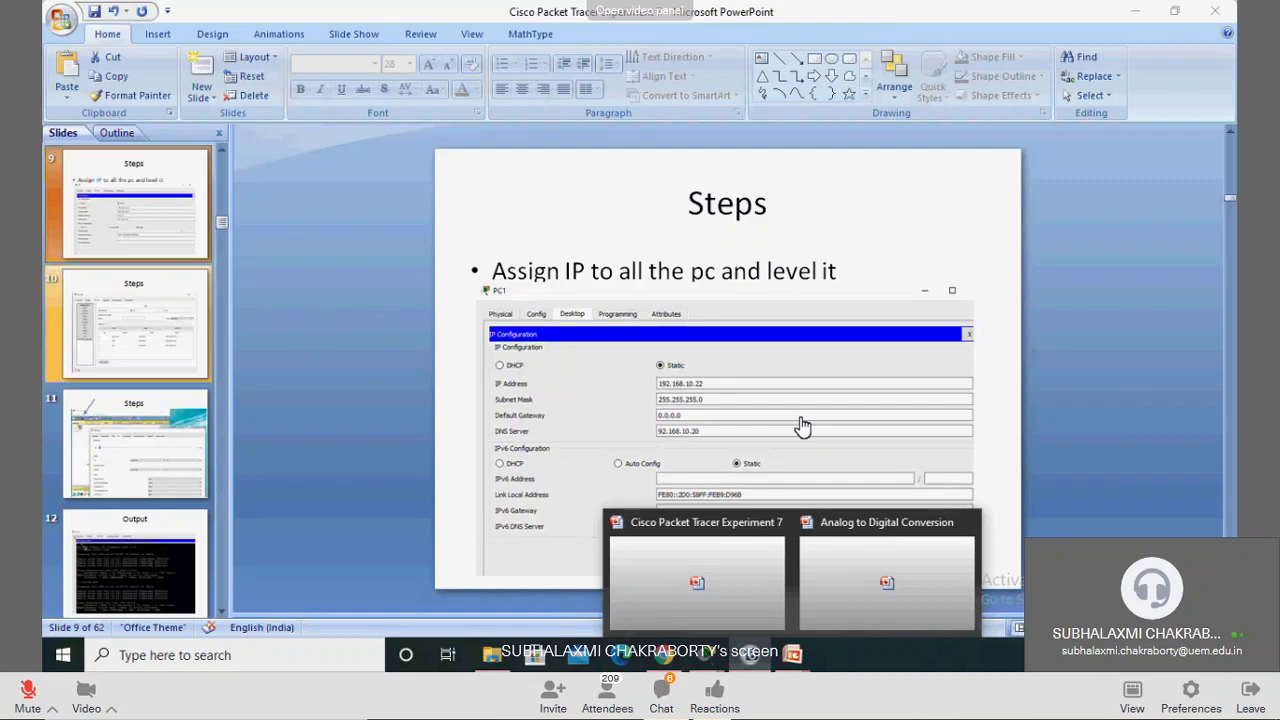
Check the IP assignment slide in the Cisco Packet Tracer Experiment 7 presentation, and return to Packet Tracer.
left_click(741, 594)
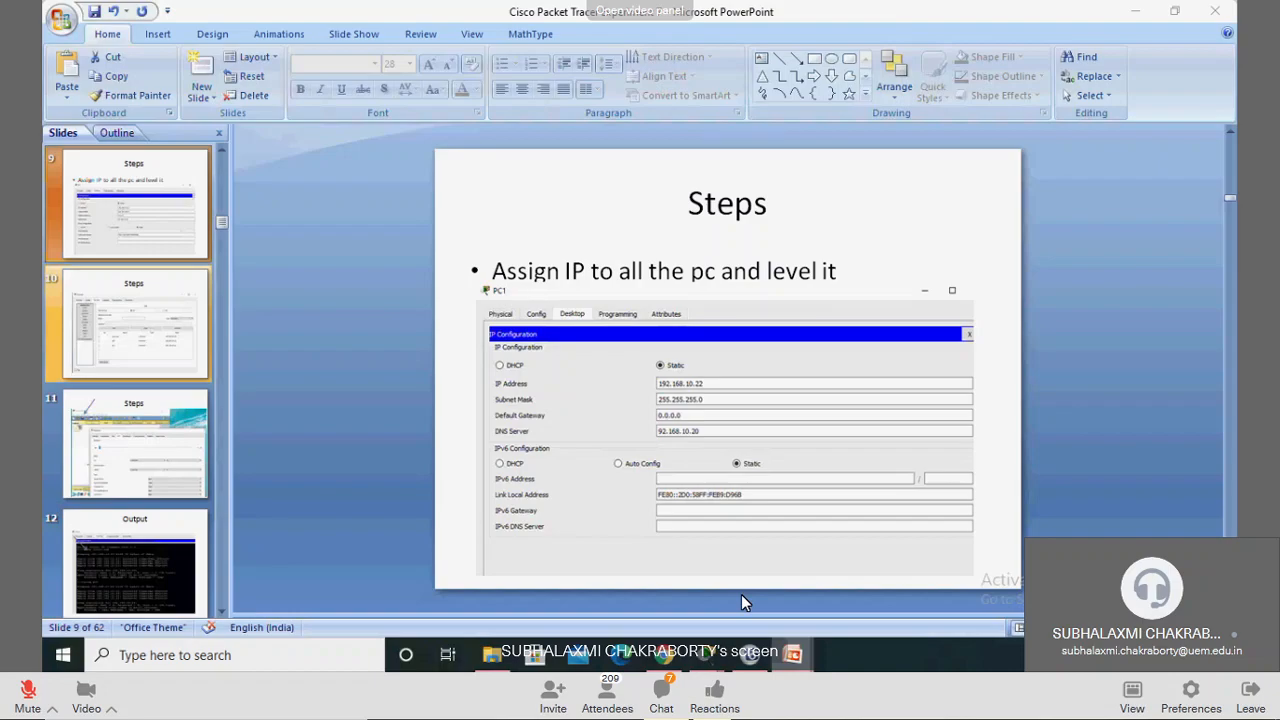
key("alt+Tab")
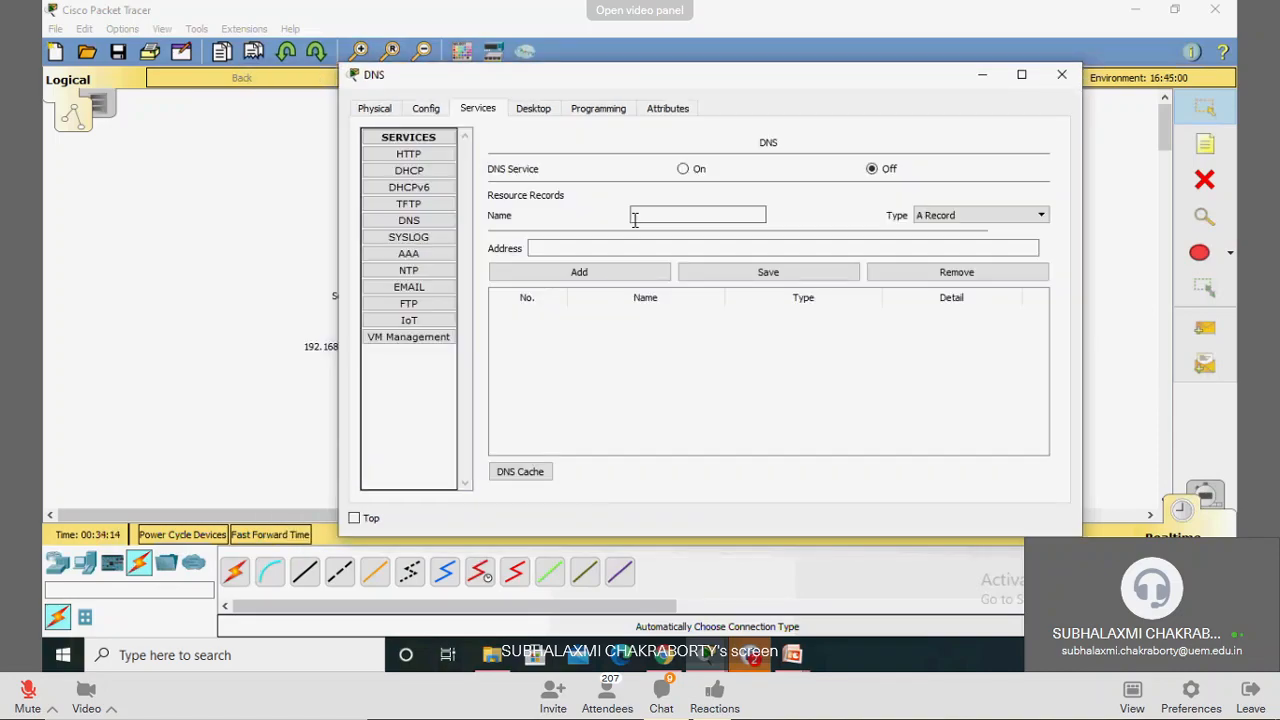
left_click(640, 215)
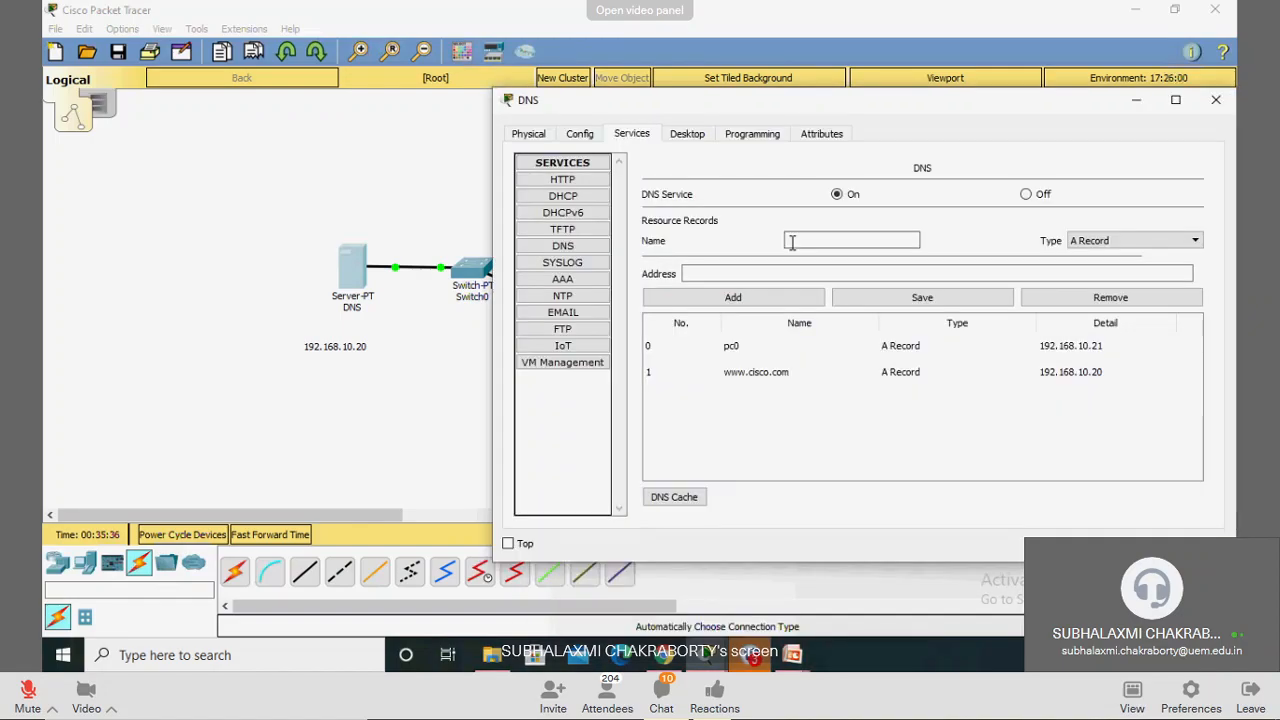
left_click(793, 241)
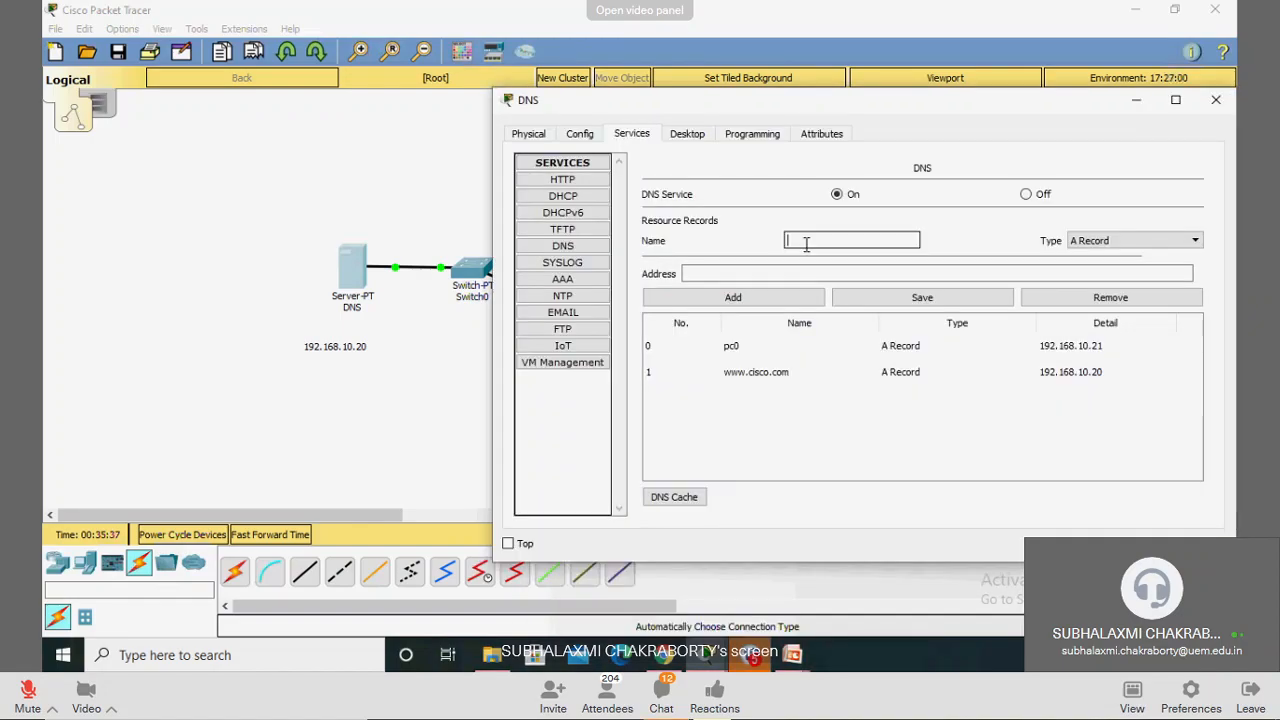
type("pc")
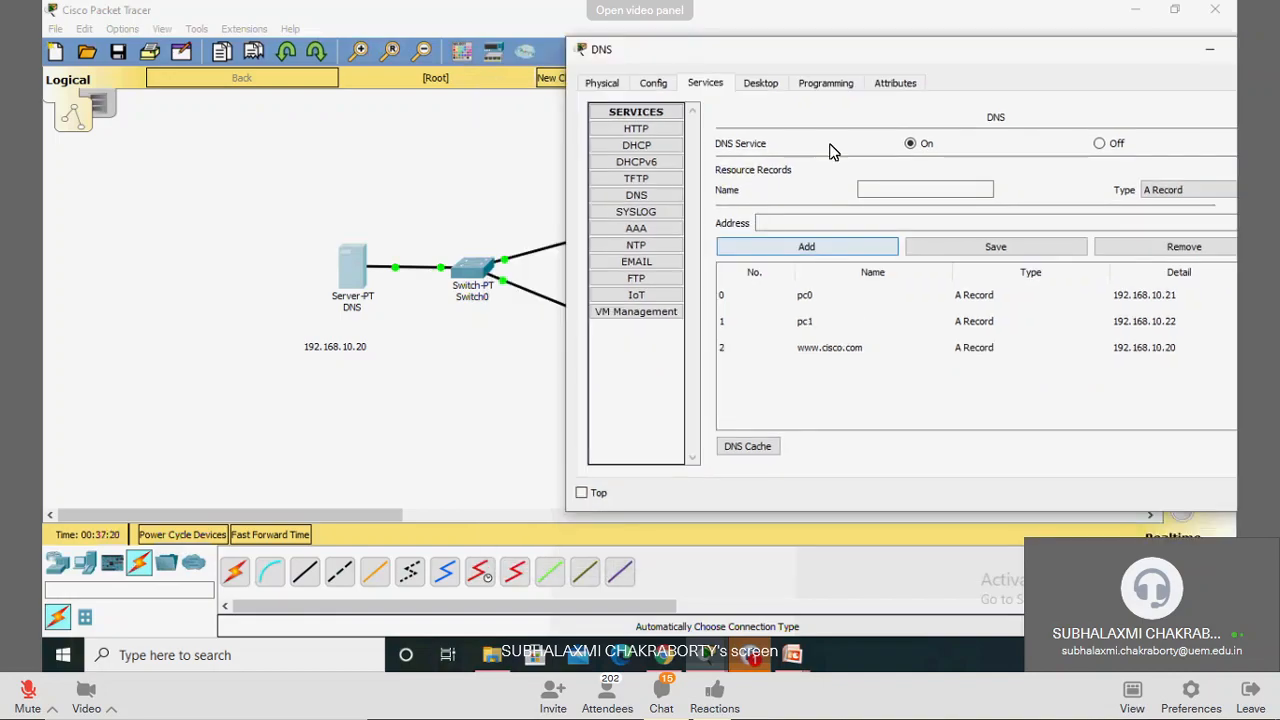
left_click_drag(800, 52, 956, 104)
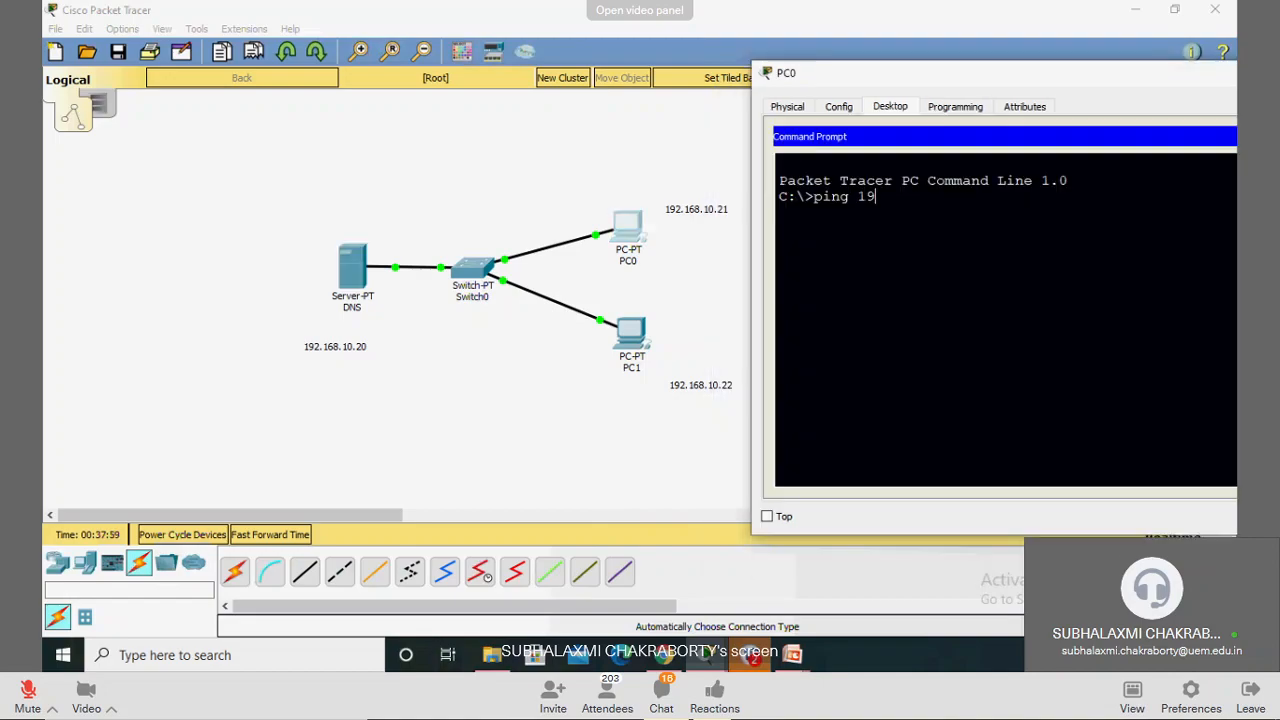
type("2.168.10.20")
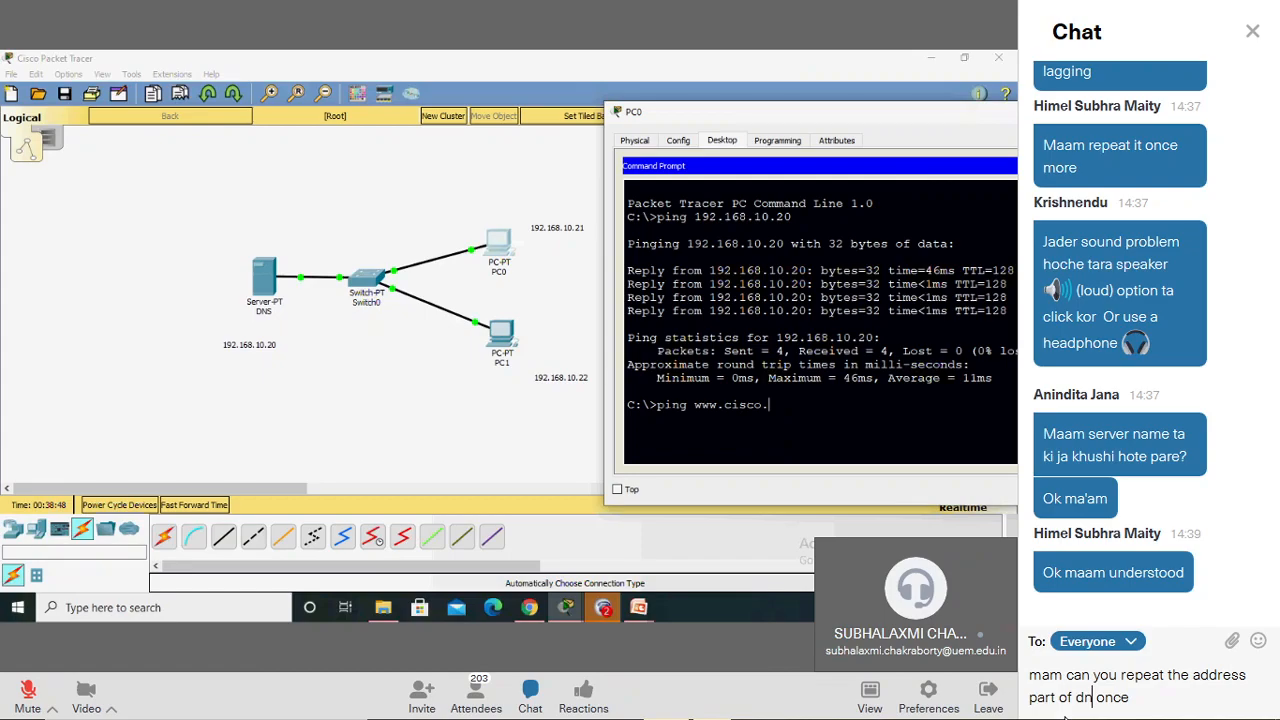
Send everyone in the meeting chat the message "mam can you repeat the address part of dns once".
type("s")
left_click(1206, 705)
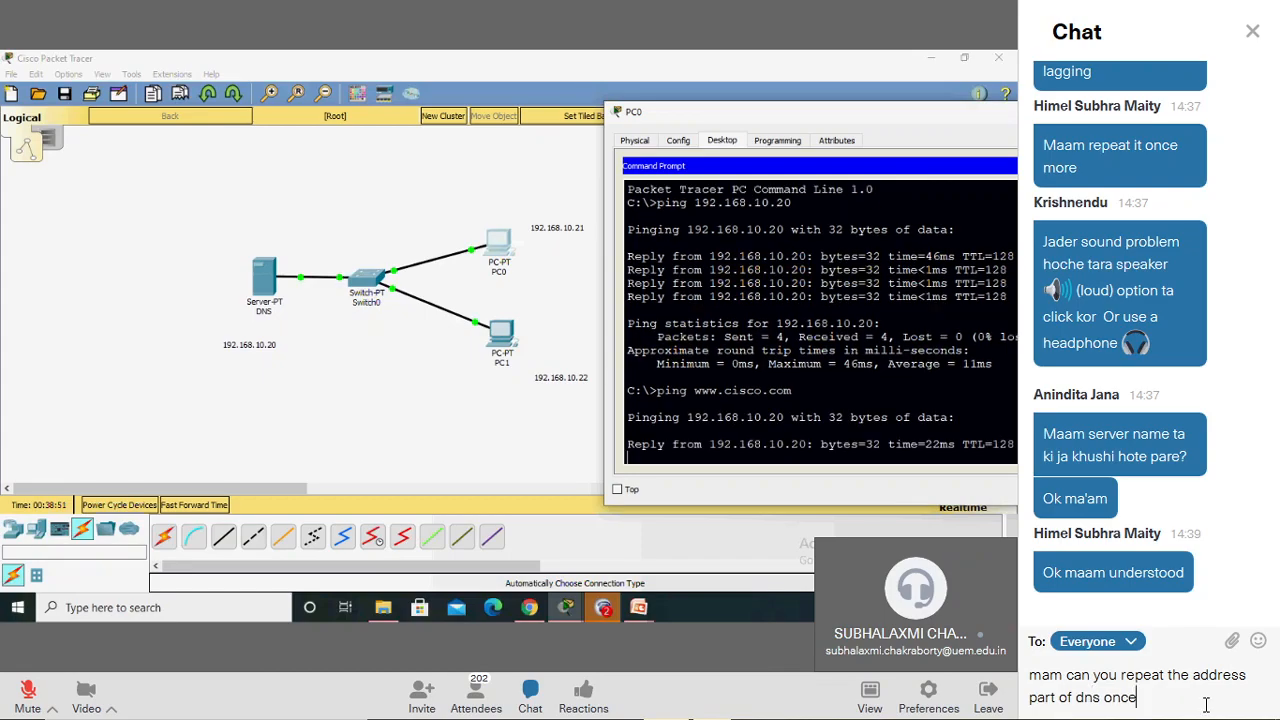
key("Return")
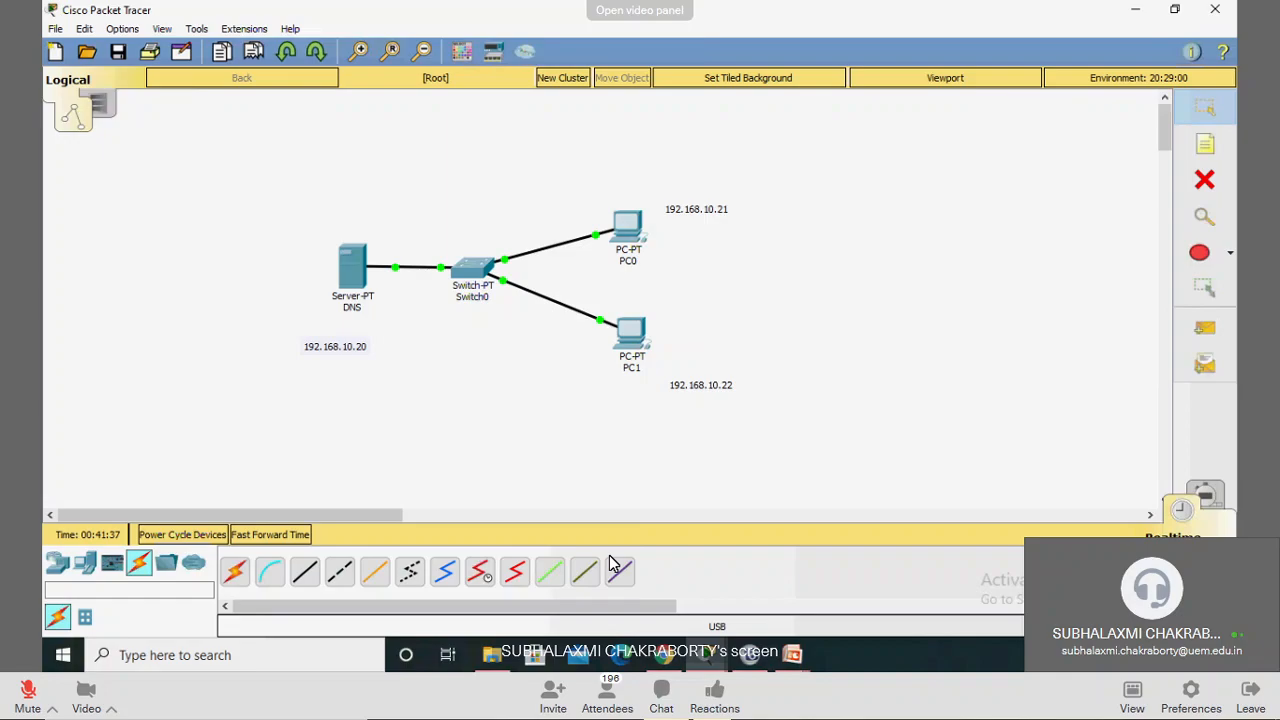
mouse_move(706, 652)
left_click(1000, 578)
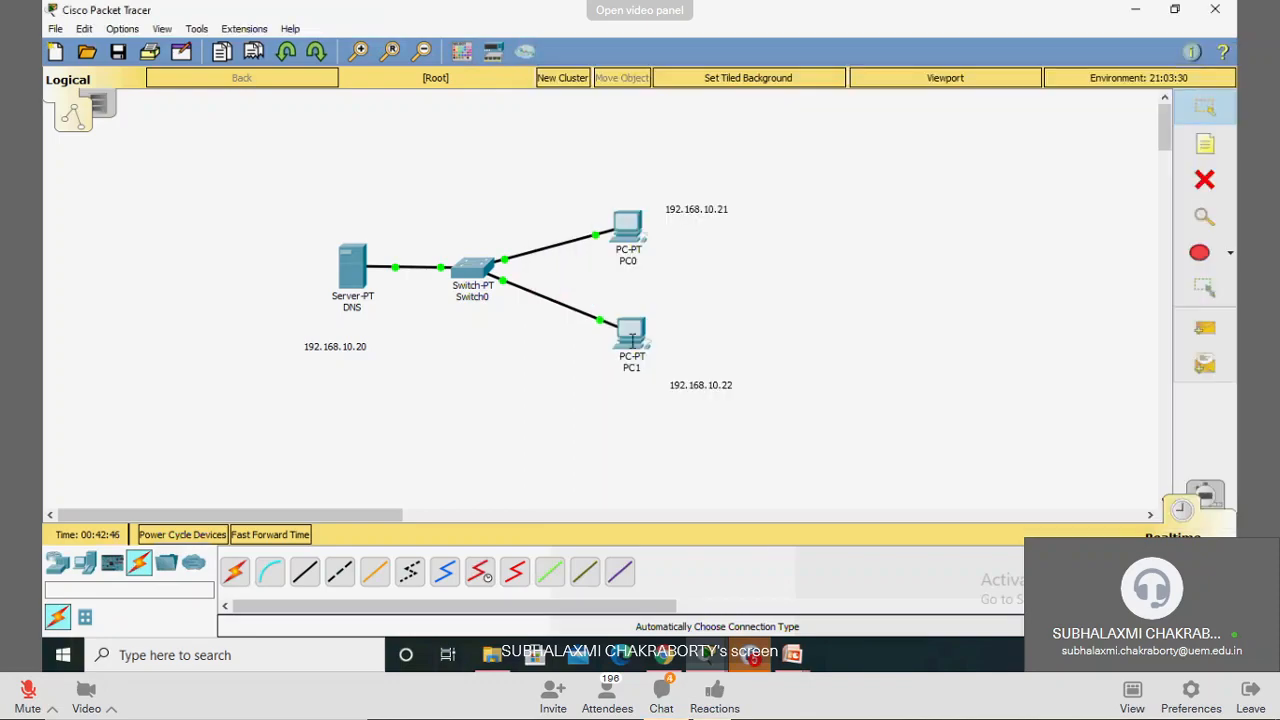
left_click(632, 341)
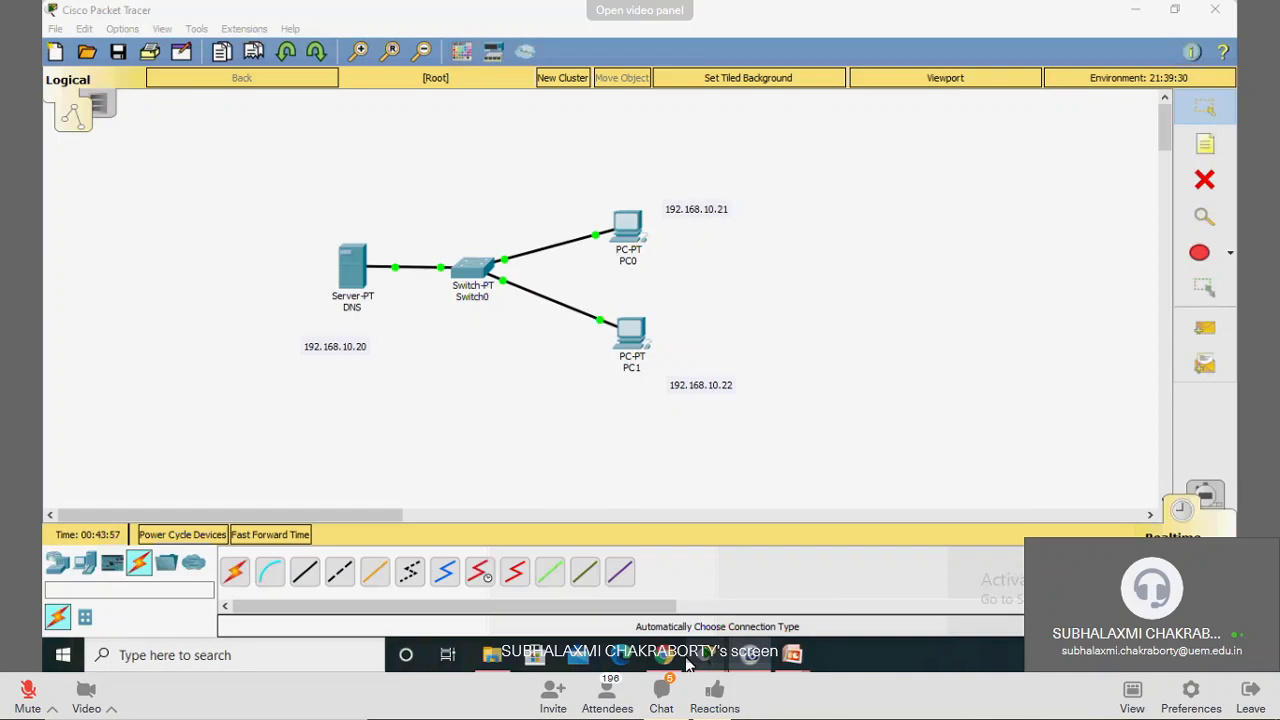
Review the presentation slide on assigning an IP address to the server, and return to Packet Tracer.
left_click(687, 663)
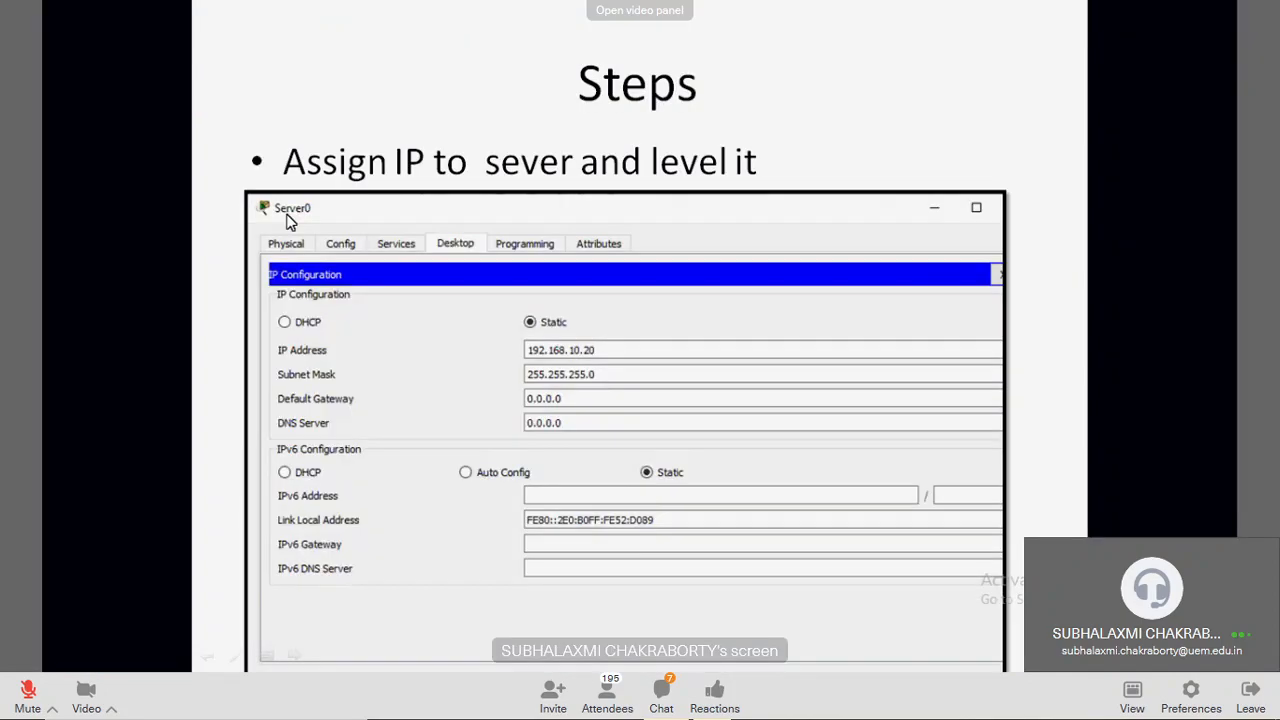
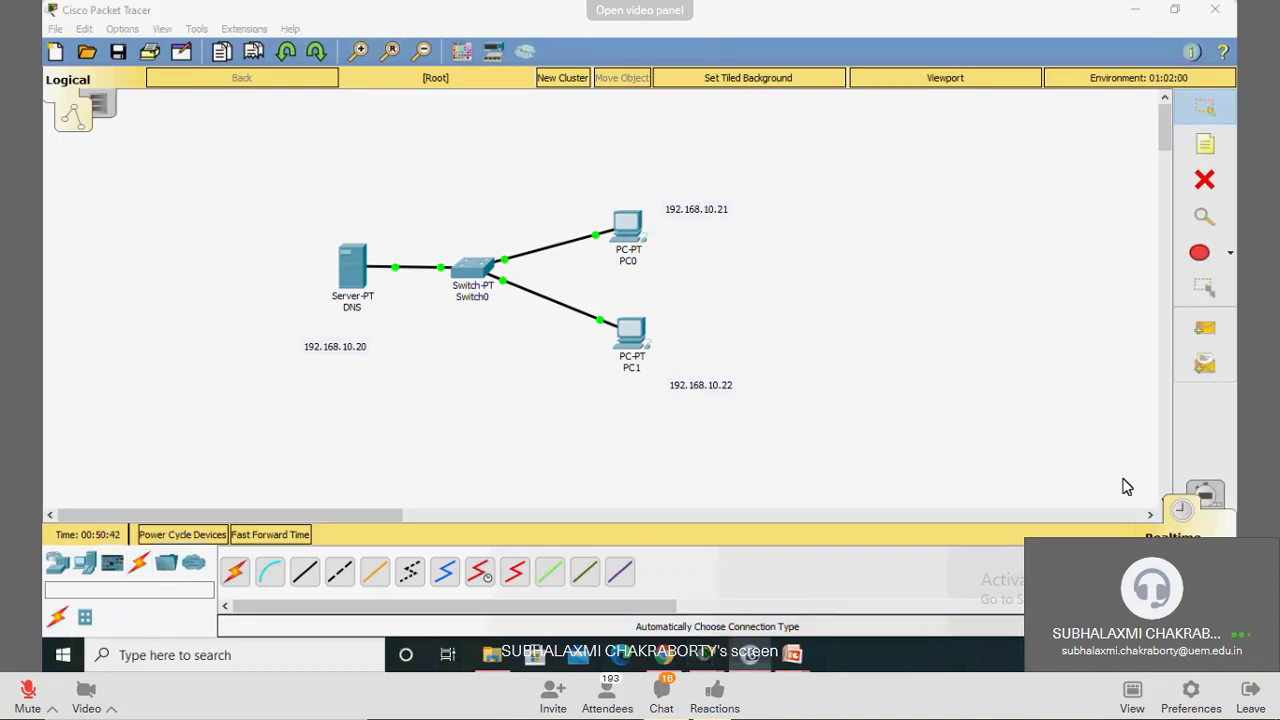
mouse_move(705, 652)
left_click(825, 598)
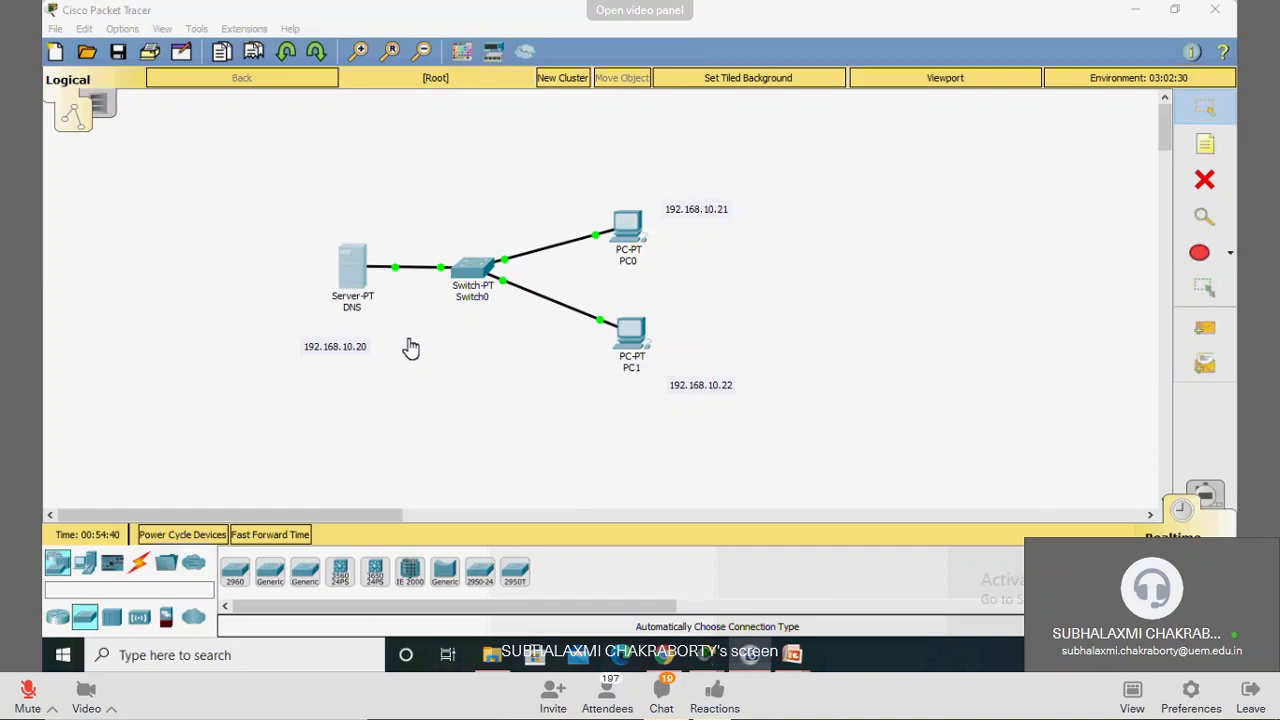
Switch to the Cisco Packet Tracer Experiment 7 presentation in PowerPoint and bring up the Experiment-8 title slide.
mouse_move(790, 652)
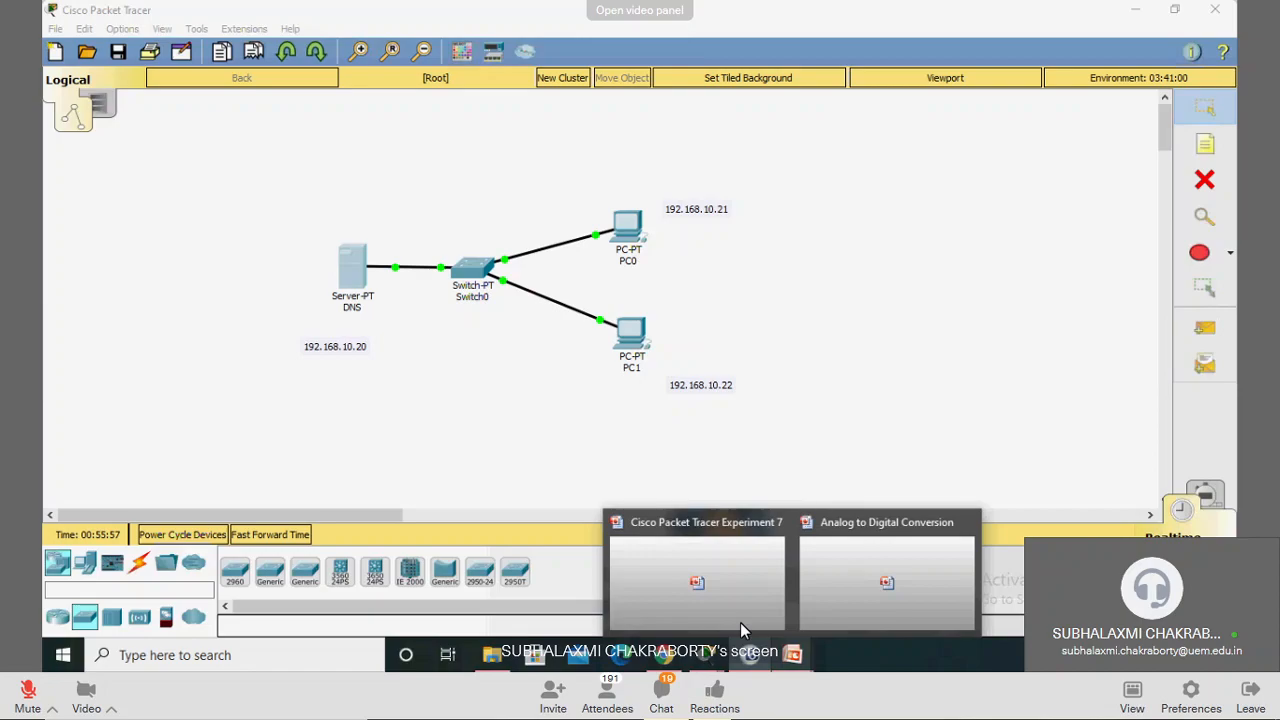
left_click(740, 622)
left_click_drag(978, 106, 752, 118)
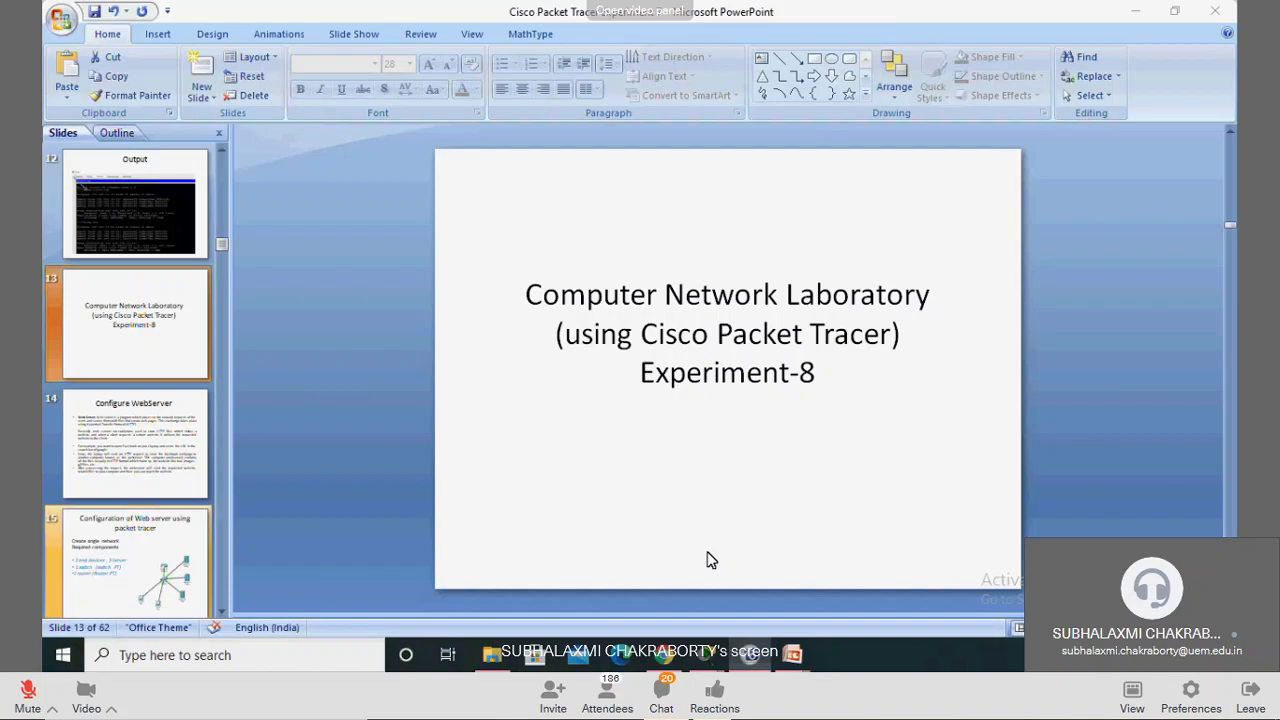
mouse_move(790, 655)
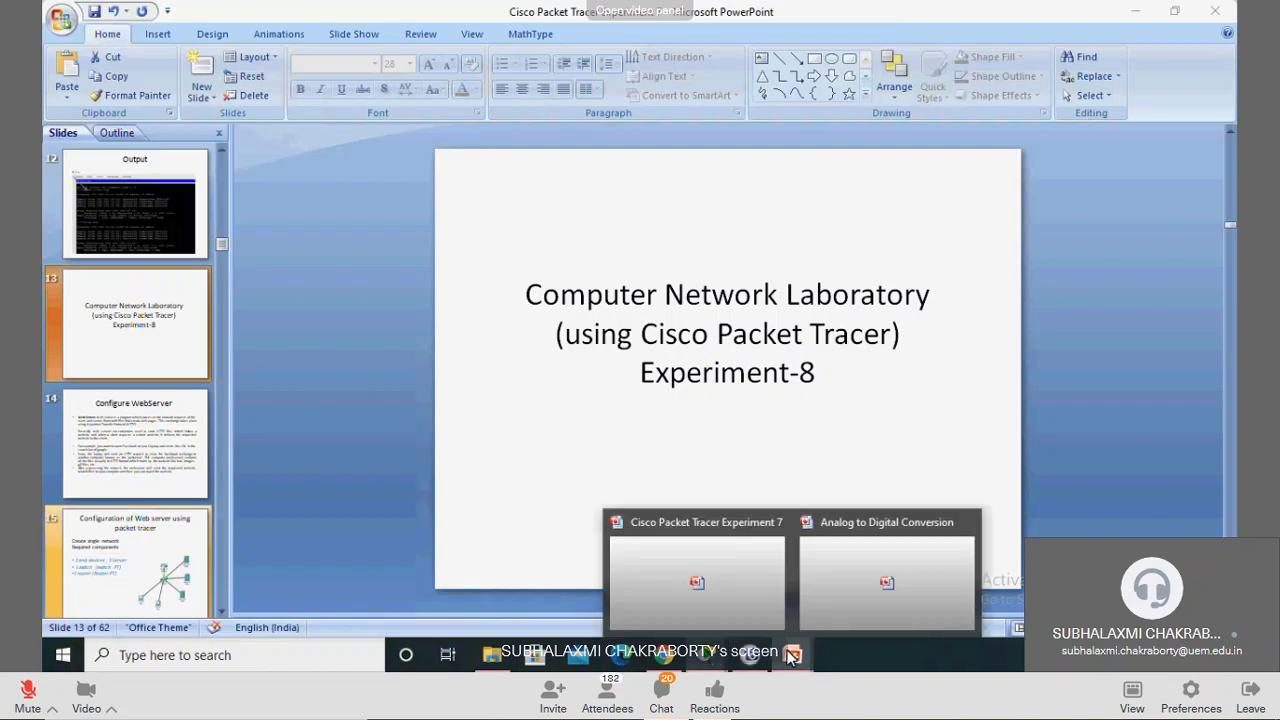